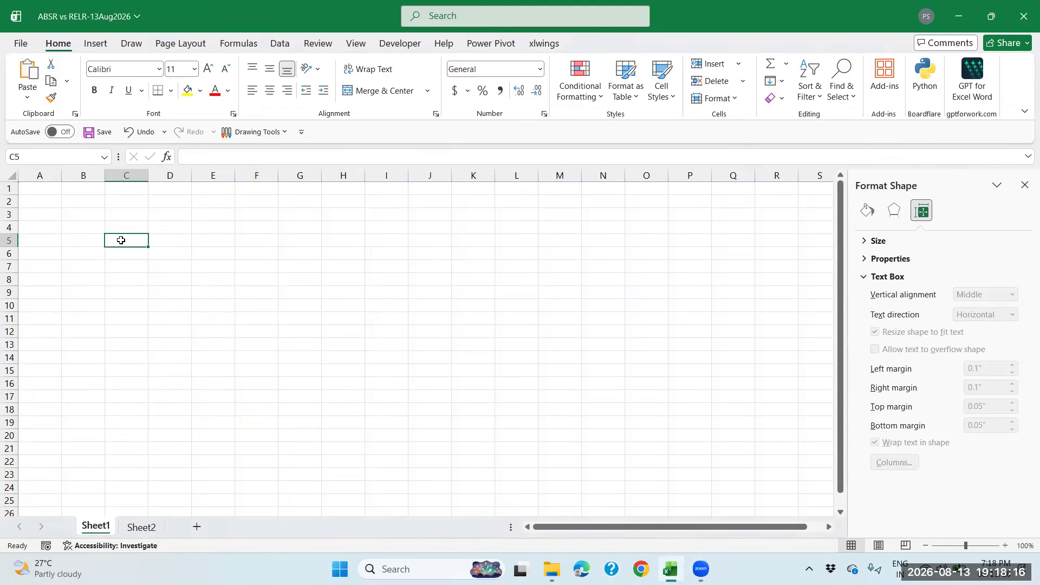
# Type the headers Emp ID, Name, DOB and DOJ across C5:F5
pyautogui.write('Name')
pyautogui.press('BackSpace')
pyautogui.press('BackSpace')
pyautogui.press('BackSpace')
pyautogui.press('BackSpace')
pyautogui.write('Emp ID')
pyautogui.press('Tab')
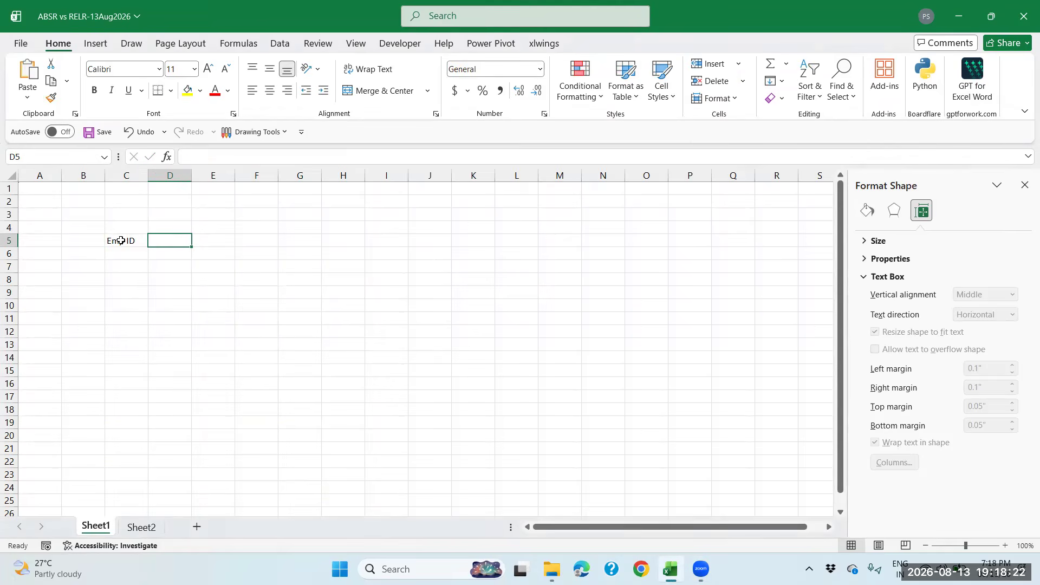
pyautogui.write('Na')
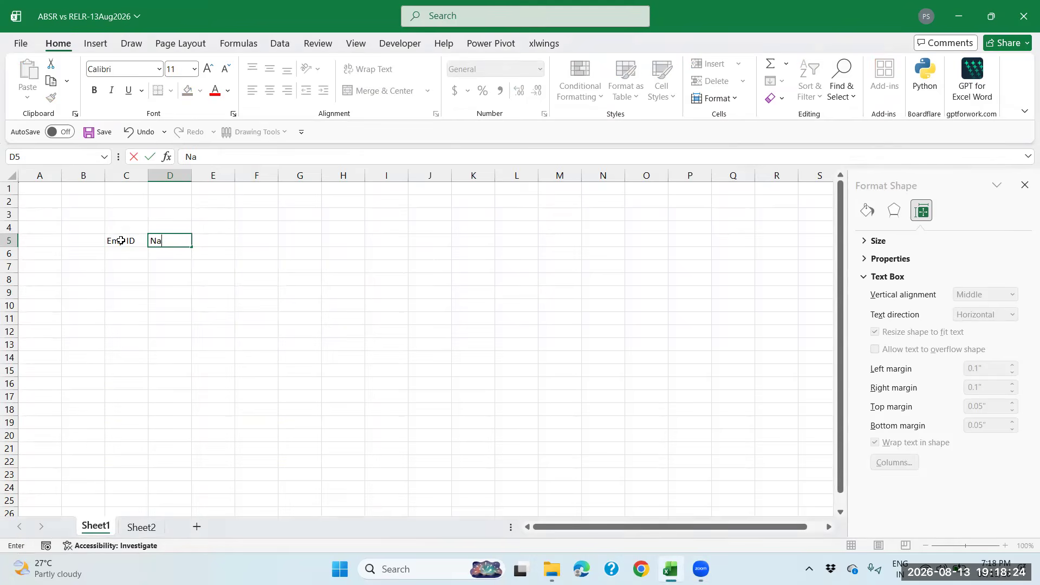
pyautogui.write('me')
pyautogui.press('Tab')
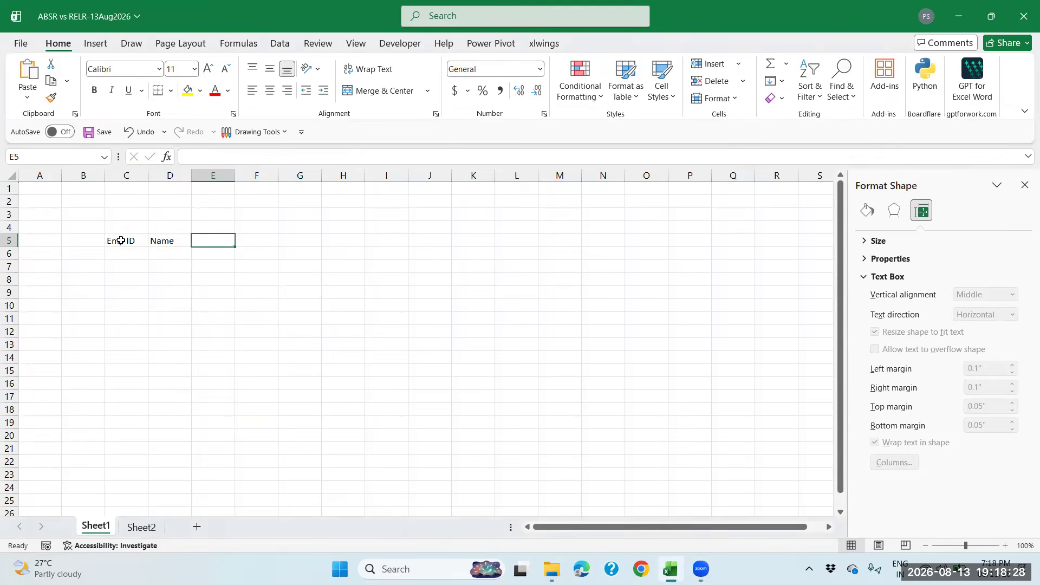
pyautogui.write('DOB')
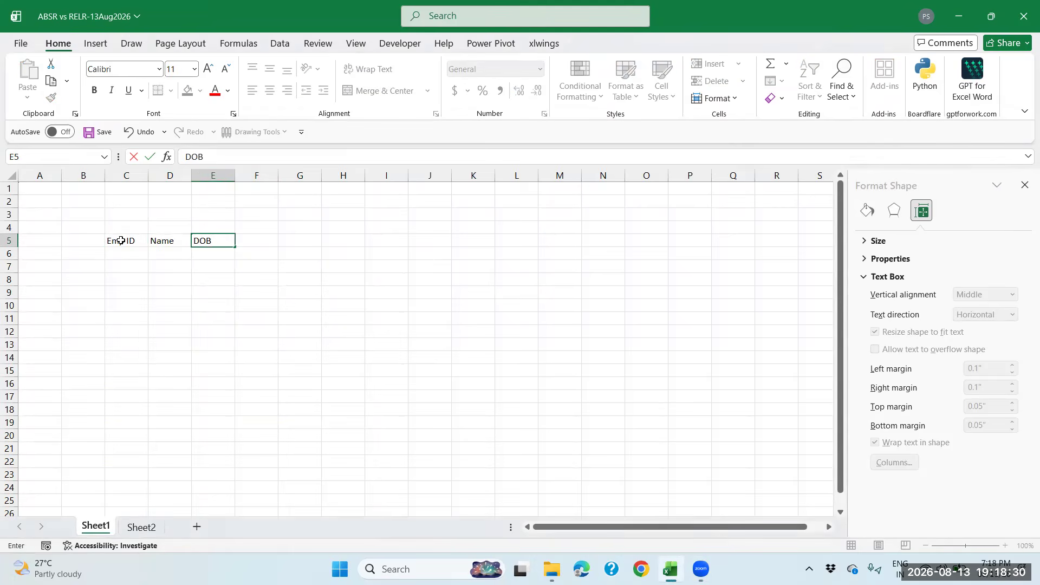
pyautogui.press('Tab')
pyautogui.write('DOJ')
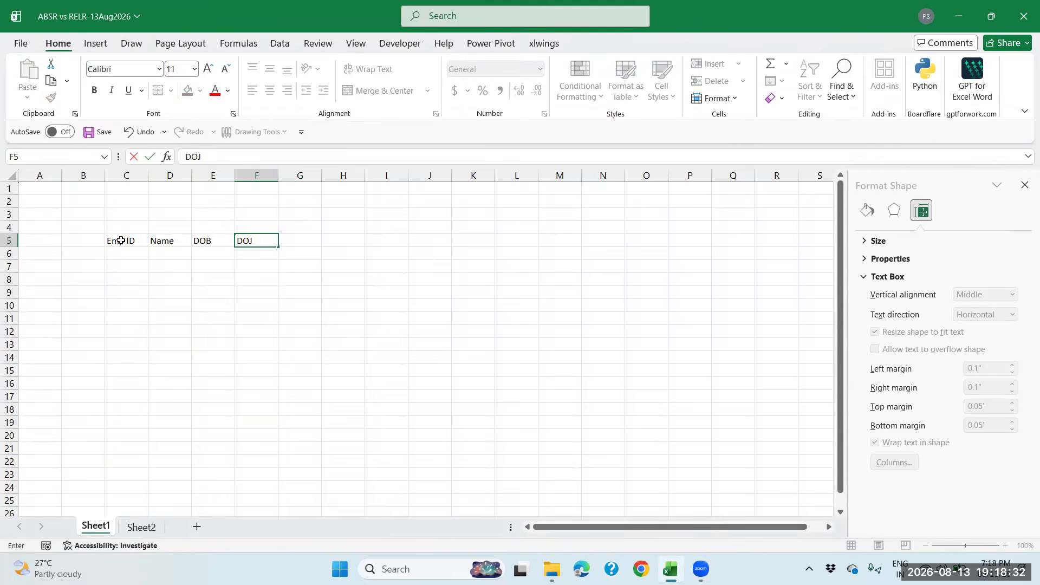
pyautogui.press('Return')
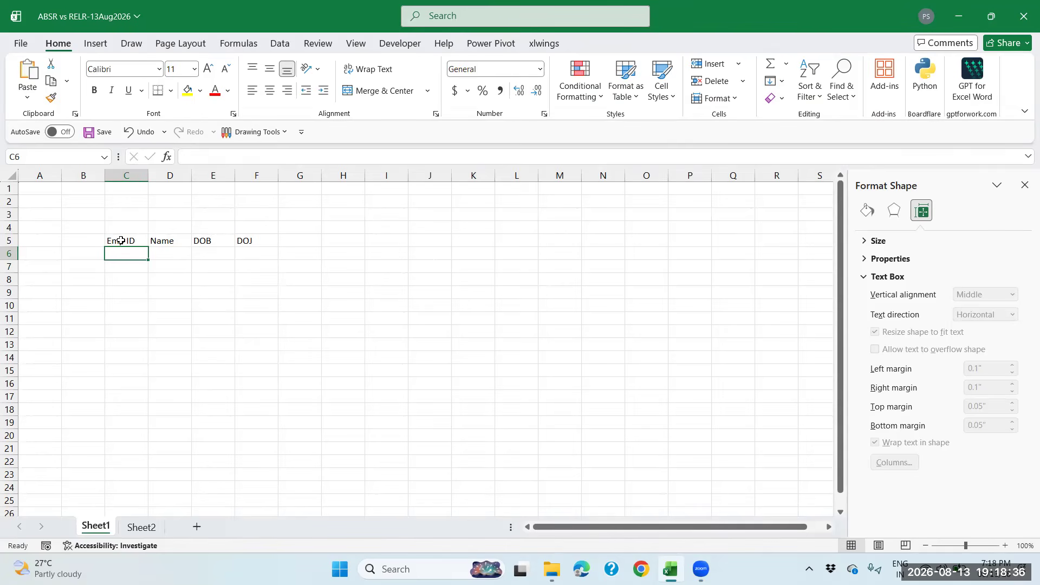
# Enter E-001 in C6 and fill the IDs down to E-003 in C8
pyautogui.write('E-001')
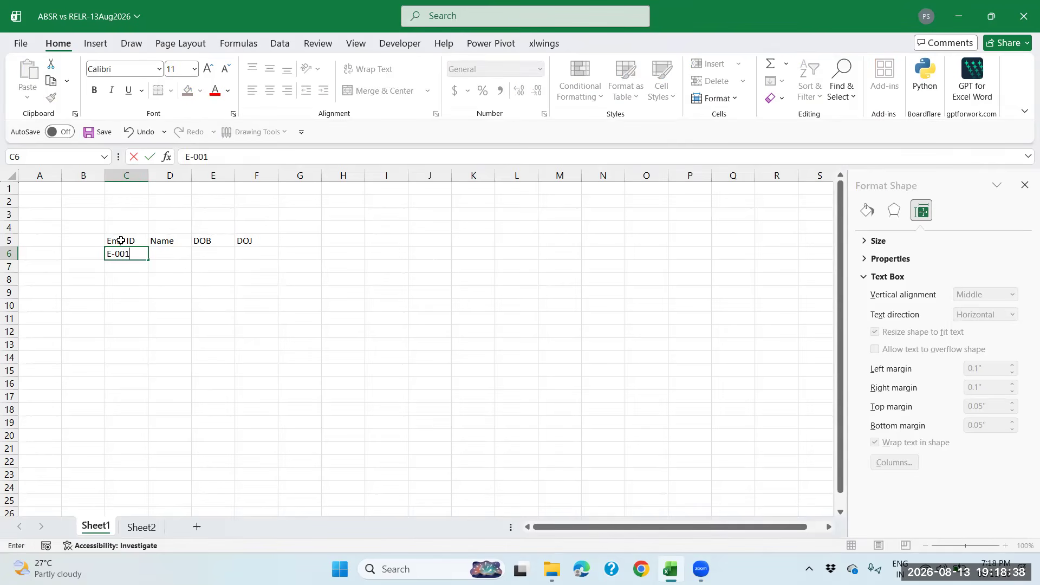
pyautogui.press('Return')
pyautogui.click(143, 252)
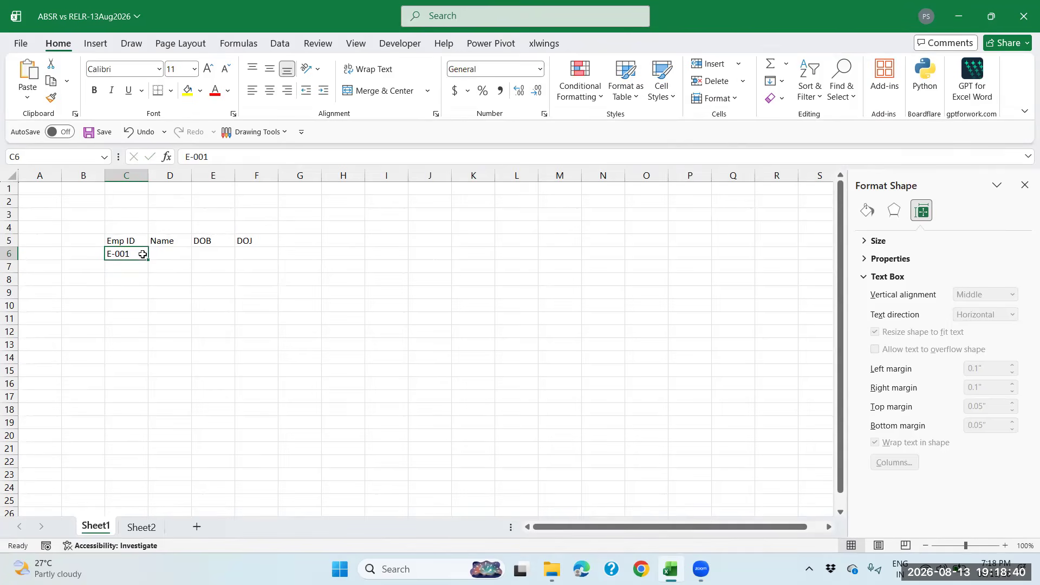
pyautogui.moveTo(148, 261); pyautogui.dragTo(143, 285)
# Enter the names Ganesh, Suresh and Pooja in D6:D8
pyautogui.click(171, 254)
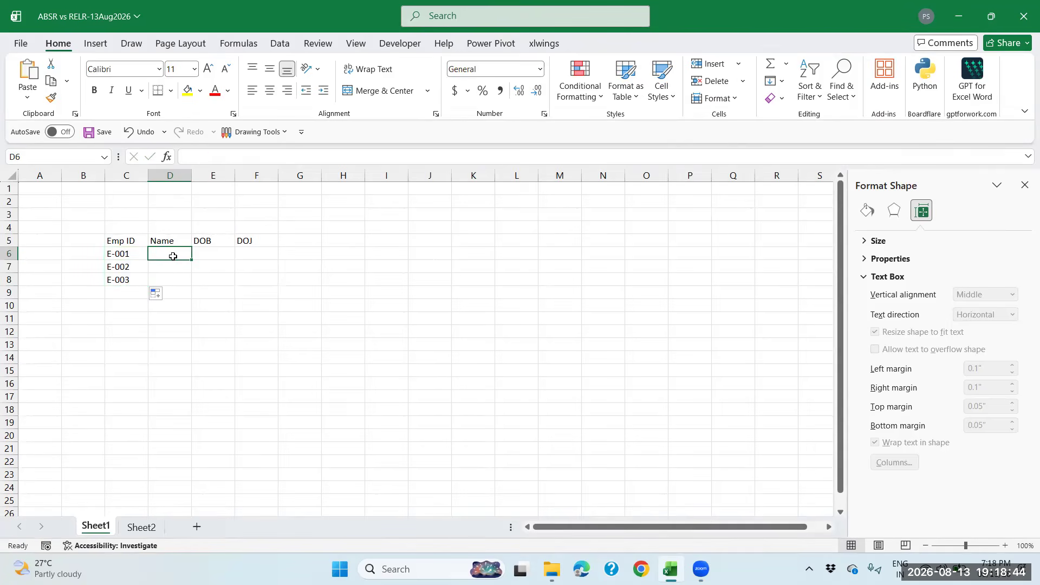
pyautogui.write('Ganes')
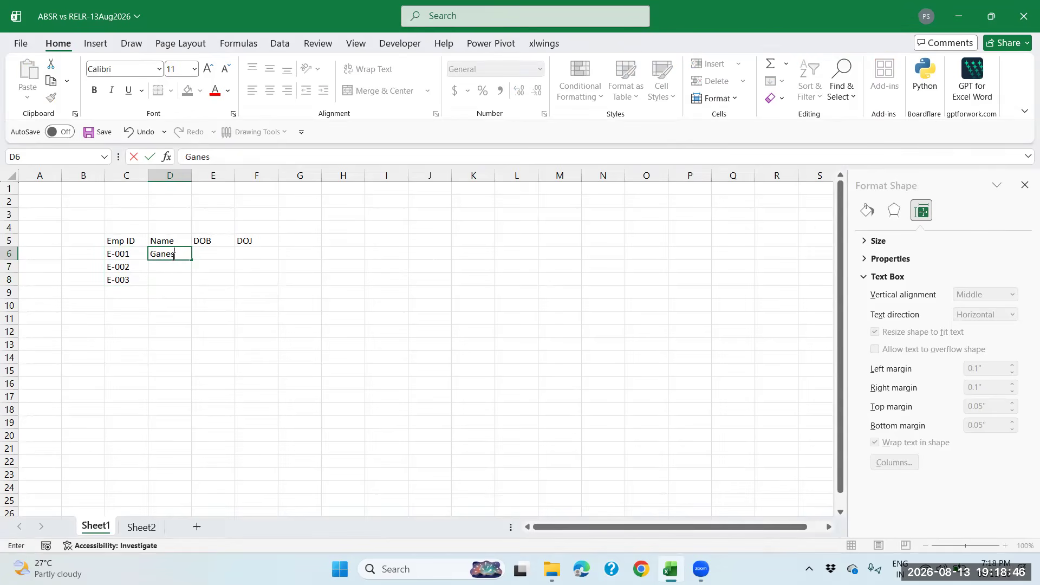
pyautogui.write('h')
pyautogui.press('Return')
pyautogui.write('Suresh')
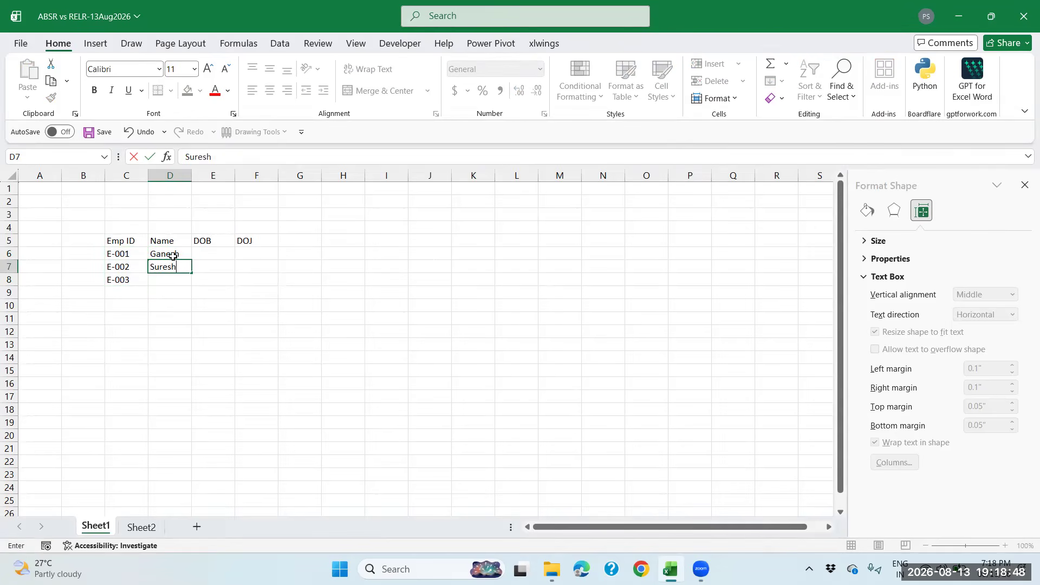
pyautogui.press('Return')
pyautogui.write('Pra')
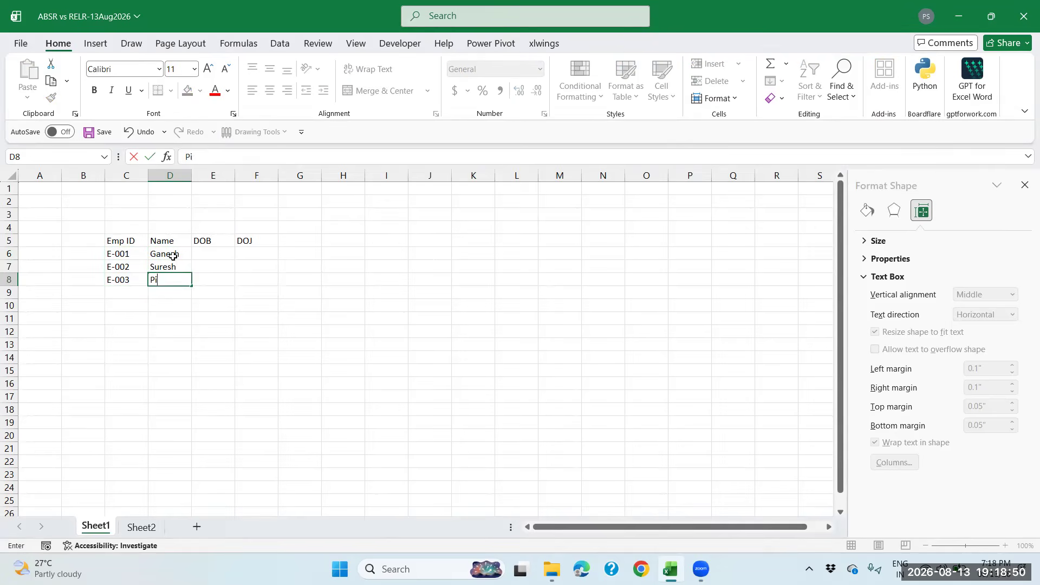
pyautogui.press('BackSpace')
pyautogui.press('BackSpace')
pyautogui.write('ooja')
pyautogui.press('Return')
# Type the first date of birth, 5SEP1998, in E6
pyautogui.press('Up')
pyautogui.press('Up')
pyautogui.press('Right')
pyautogui.press('Up')
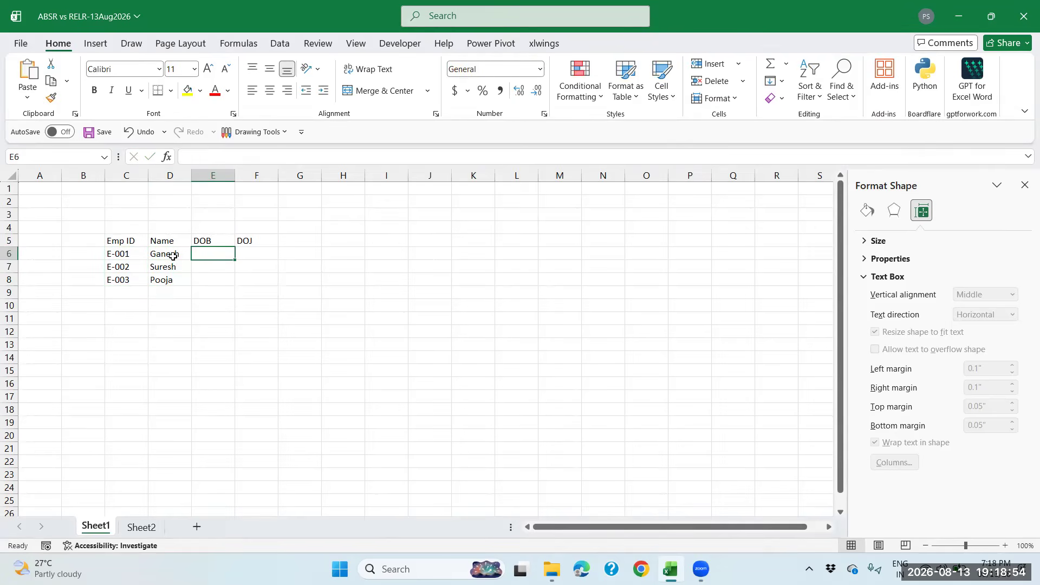
pyautogui.write('5SEP1998')
# Enter the birth dates 05-Sep-98, 30-Aug-02 and 21-Jul-75 in E6:E8
pyautogui.press('Return')
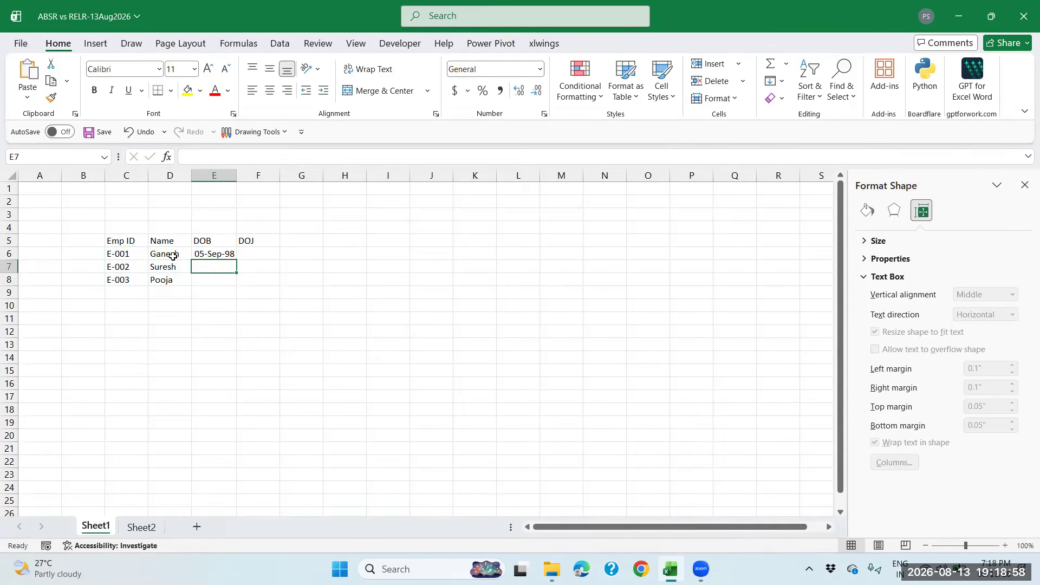
pyautogui.write('30AU')
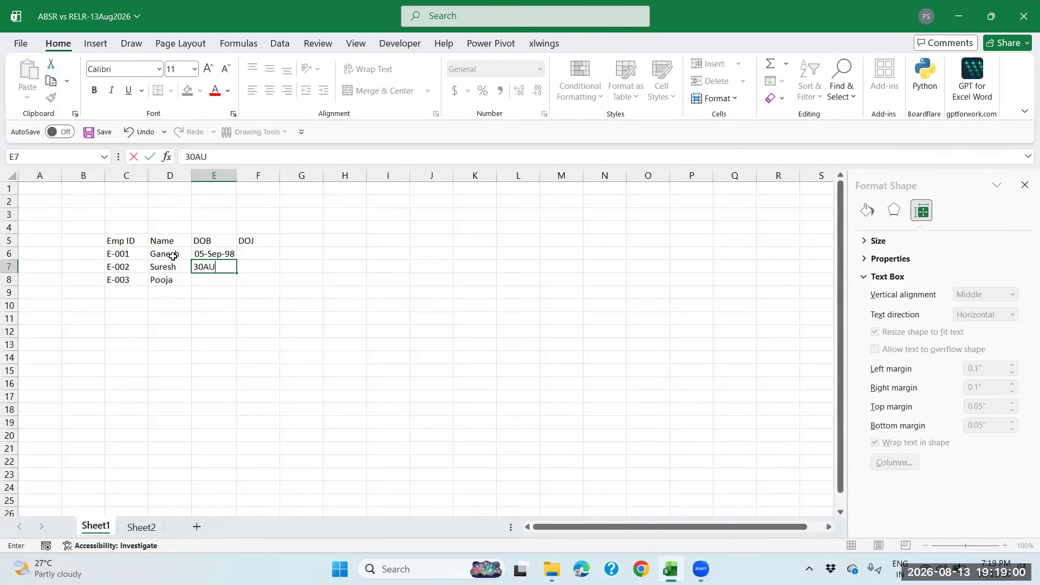
pyautogui.write('G202')
pyautogui.press('BackSpace')
pyautogui.write('02')
pyautogui.press('Return')
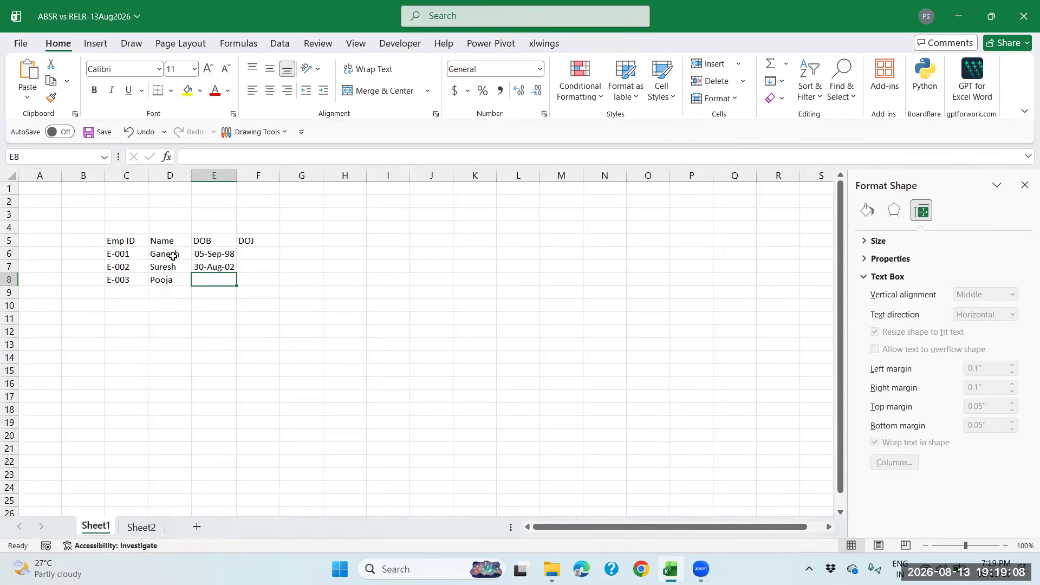
pyautogui.write('21')
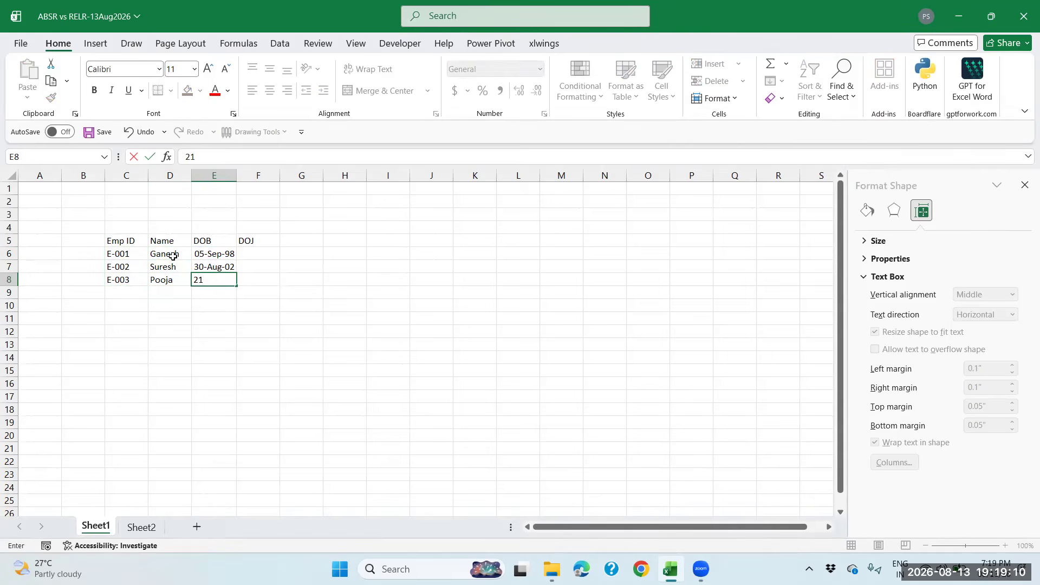
pyautogui.write('JUL')
pyautogui.write('19')
pyautogui.write('7')
pyautogui.write('5')
pyautogui.press('Tab')
pyautogui.press('Up')
pyautogui.press('Up')
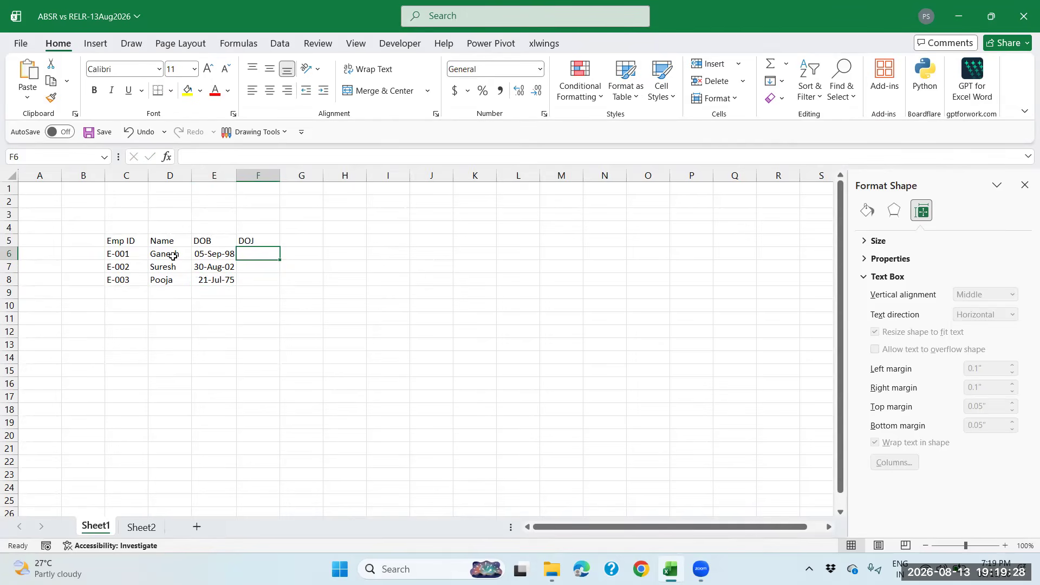
# Enter the joining dates 14-Feb-21, 27-Aug-24 and 08-Dec-97 in F6:F8
pyautogui.write('14FE')
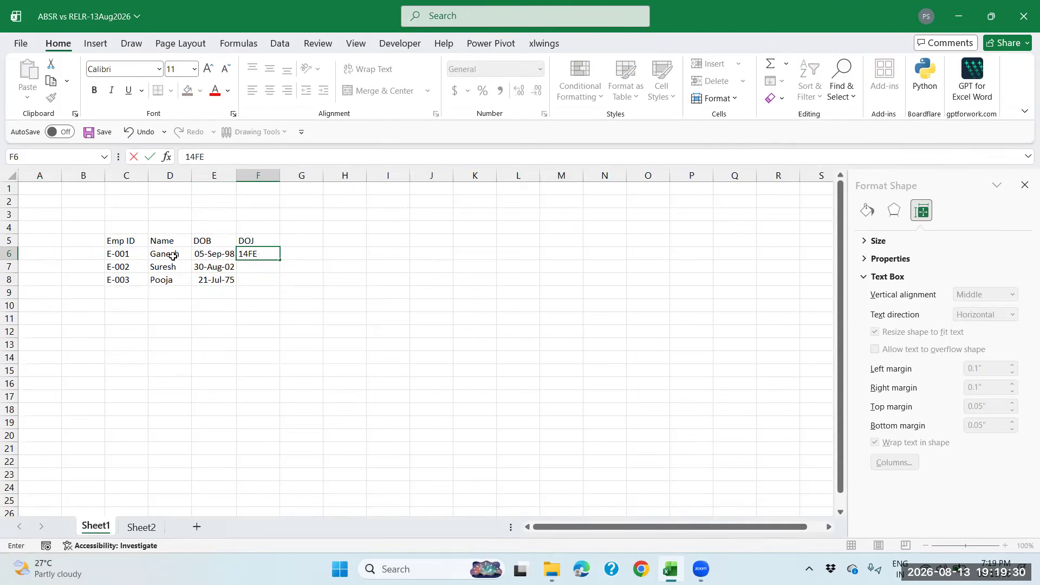
pyautogui.write('B2021')
pyautogui.press('Return')
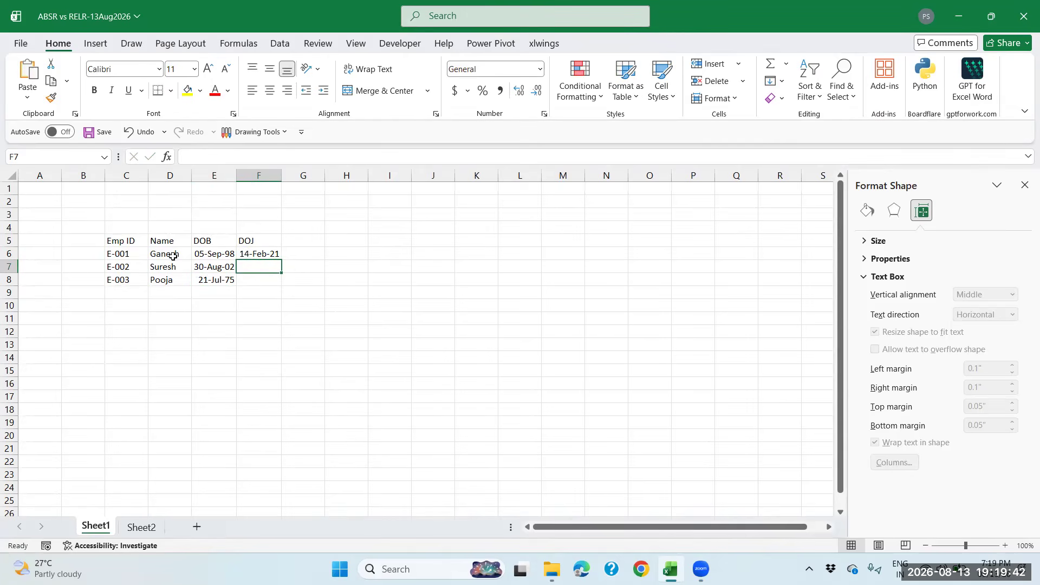
pyautogui.write('27AUG')
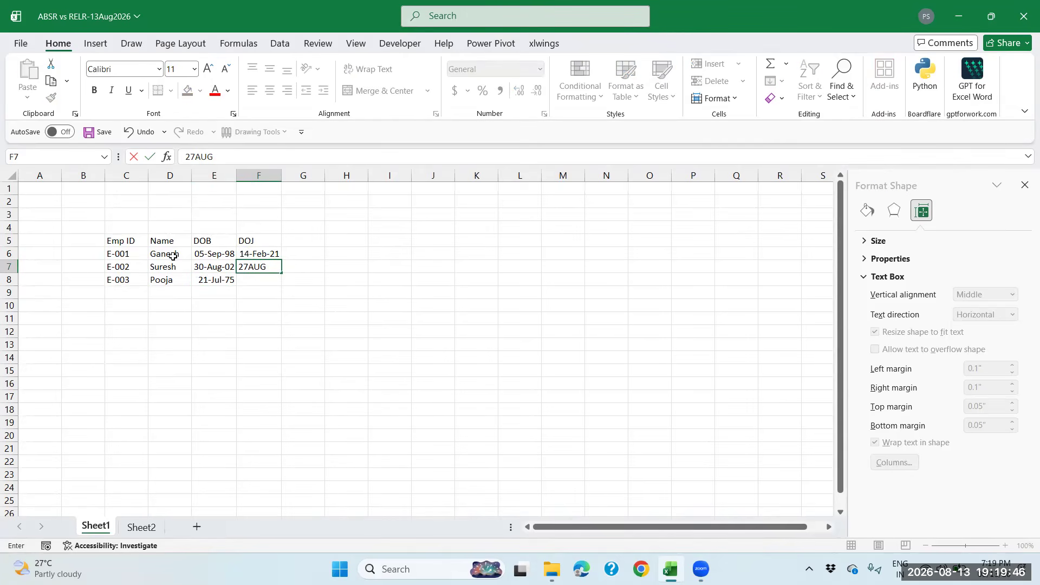
pyautogui.write('2024')
pyautogui.press('Return')
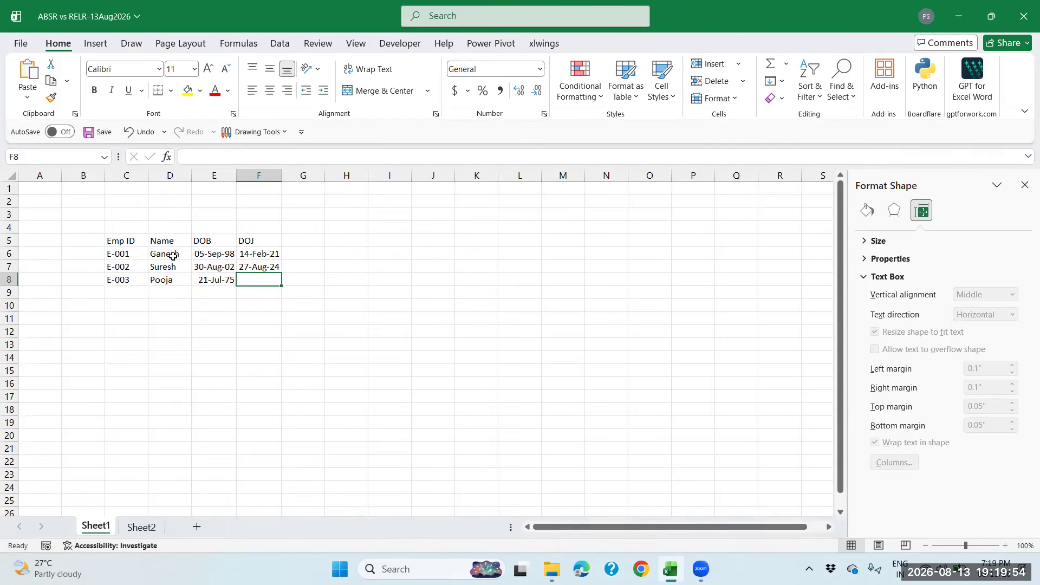
pyautogui.write('8DEC2')
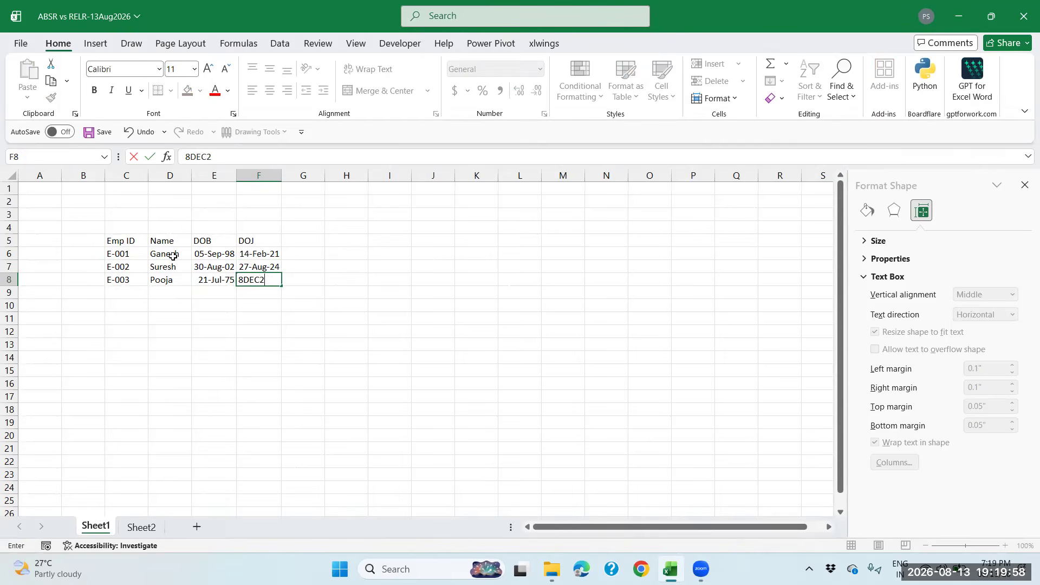
pyautogui.write('199')
pyautogui.write('7')
pyautogui.press('Up')
pyautogui.press('Up')
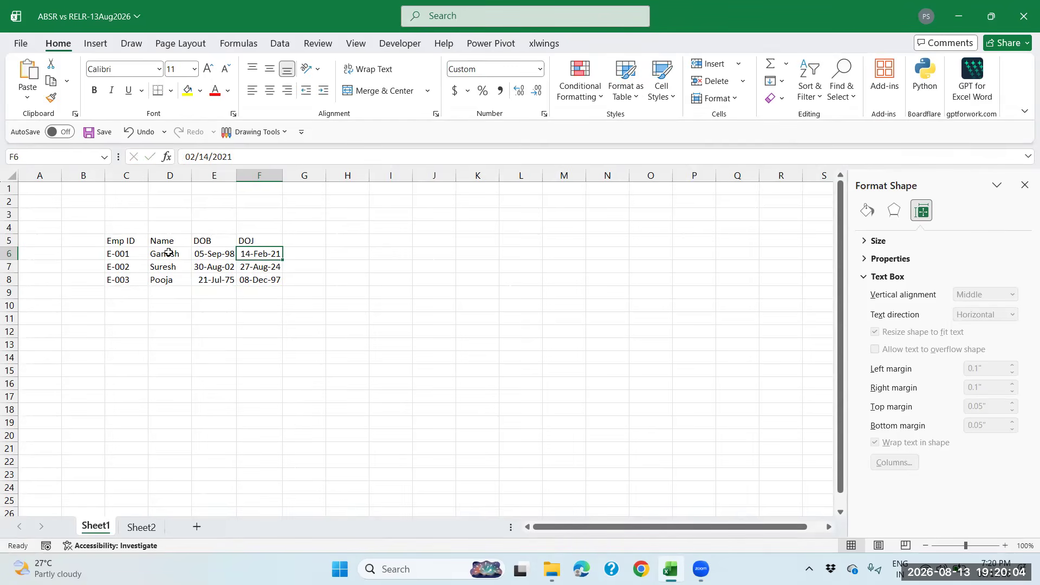
pyautogui.moveTo(136, 242); pyautogui.dragTo(270, 281)
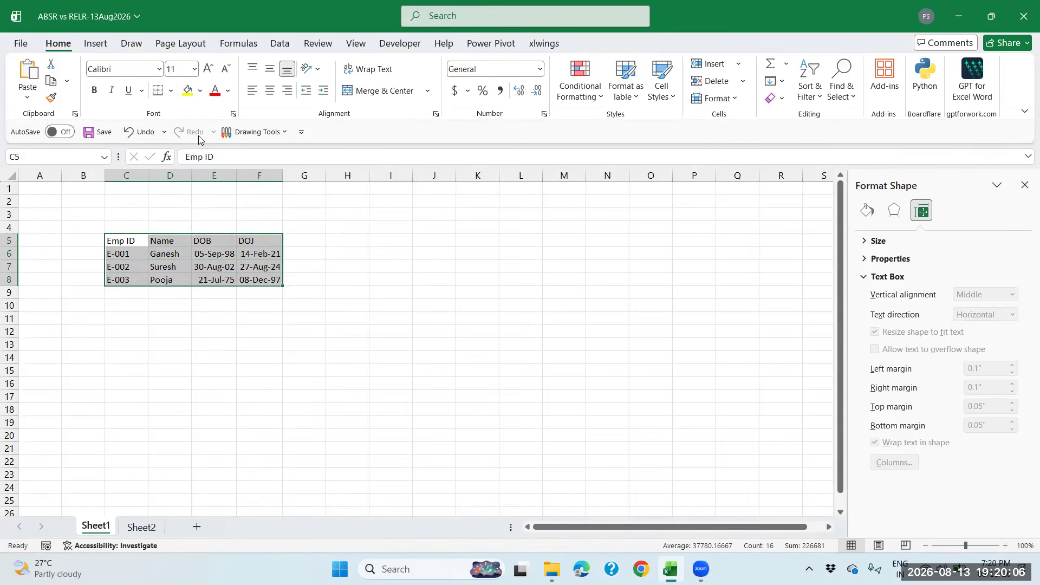
# Apply All Borders to the employee table C5:F8
pyautogui.click(170, 90)
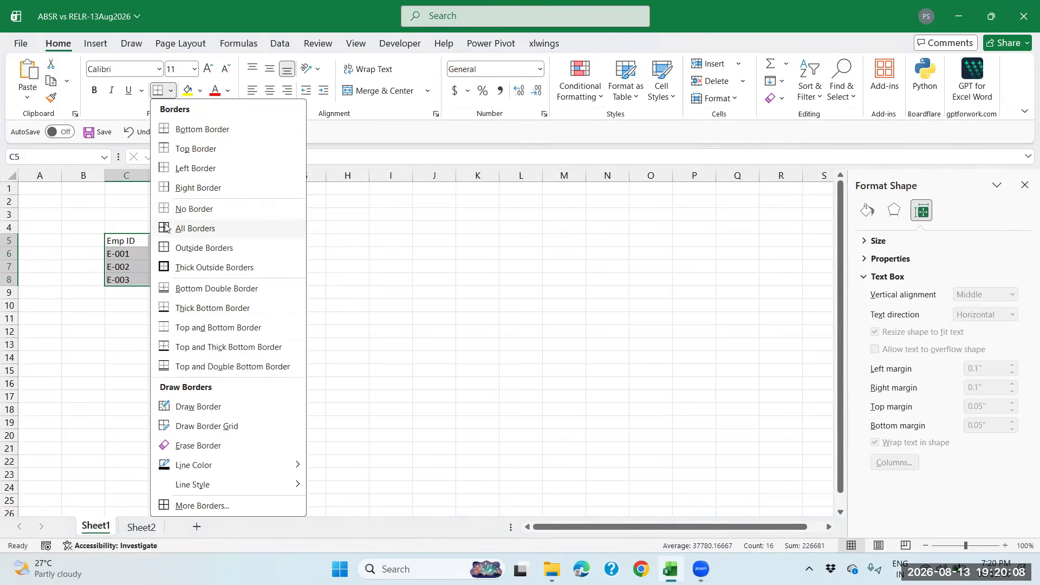
pyautogui.click(168, 228)
pyautogui.click(163, 246)
# Shade the header row C5:F5 light orange, save the workbook, and add a new Sheet3
pyautogui.moveTo(136, 241); pyautogui.dragTo(274, 239)
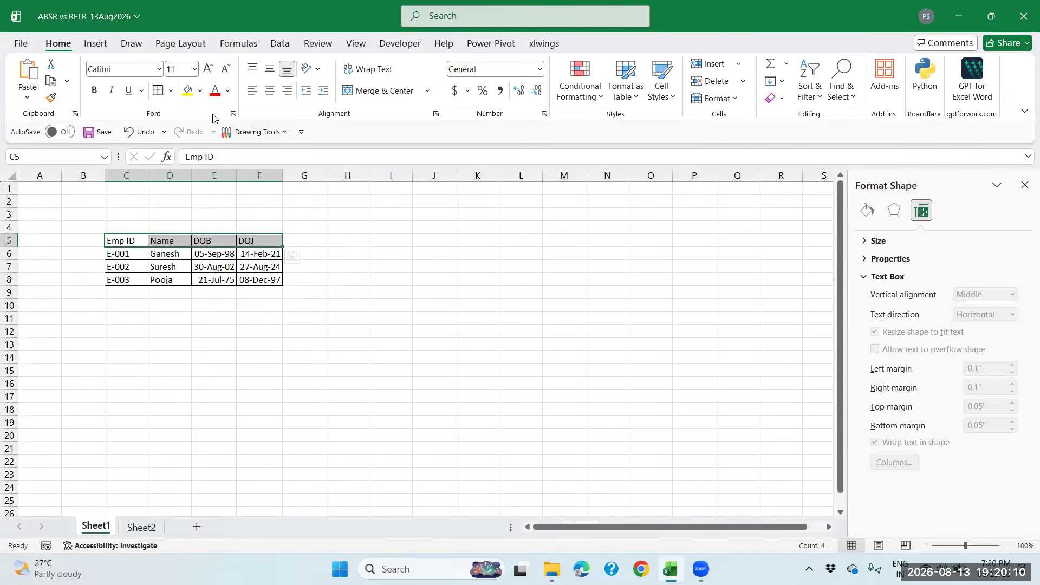
pyautogui.click(200, 91)
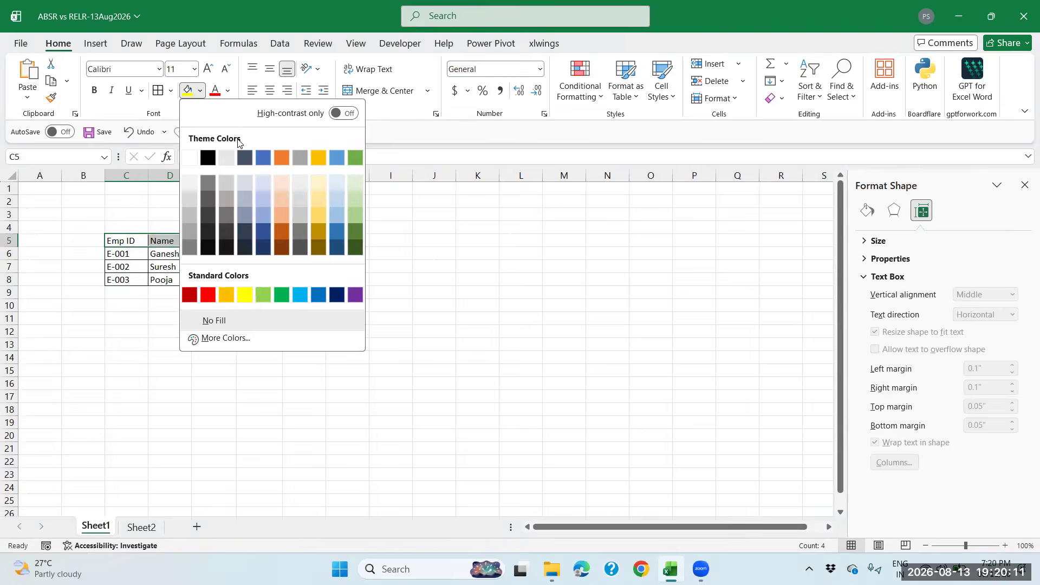
pyautogui.click(276, 181)
pyautogui.click(171, 244)
pyautogui.hotkey('ctrl', 's')
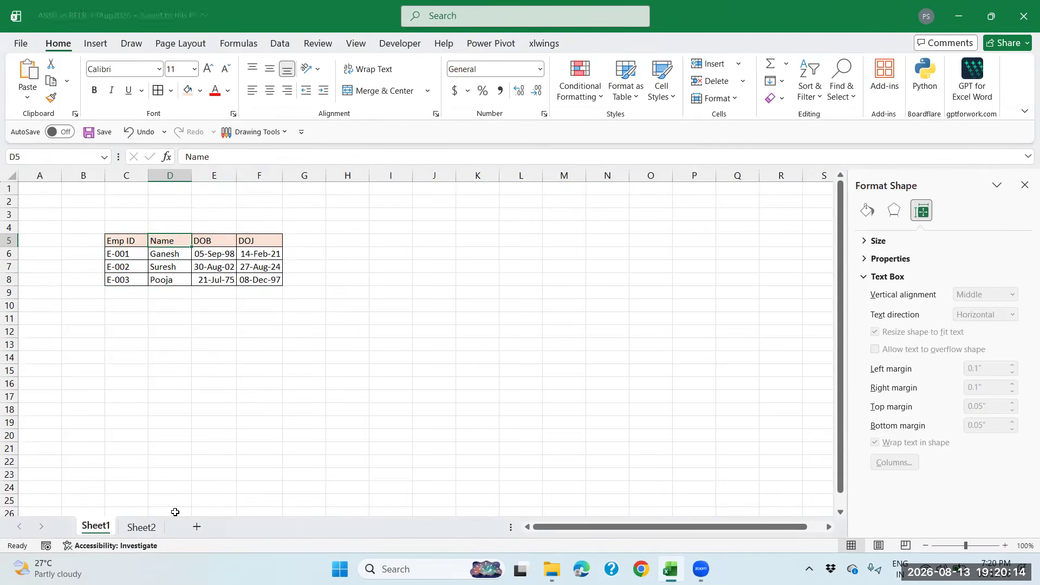
pyautogui.click(197, 527)
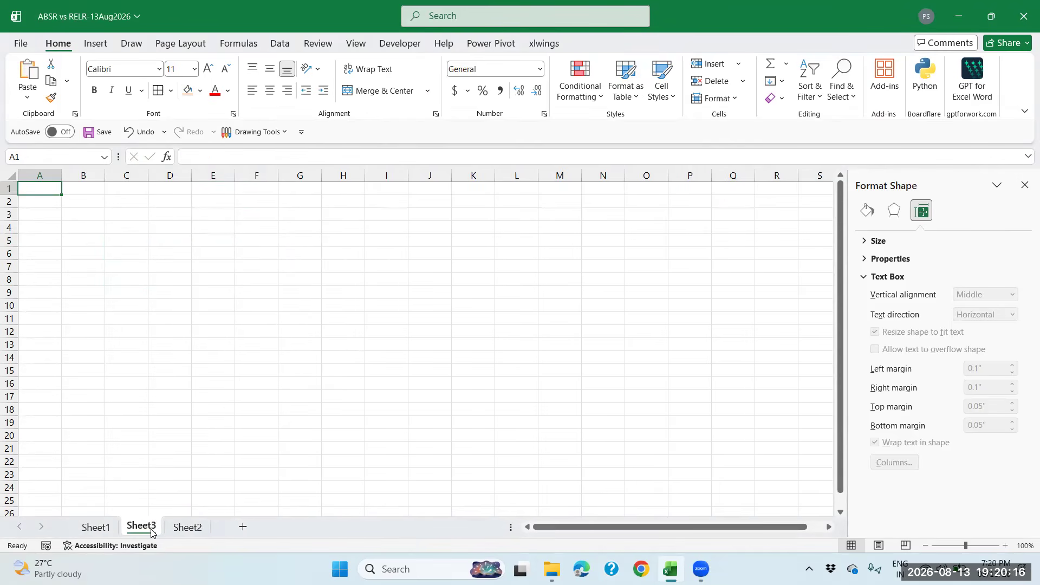
# On Sheet3, enter the Emp ID header in C5 and E-003 in C6
pyautogui.click(142, 240)
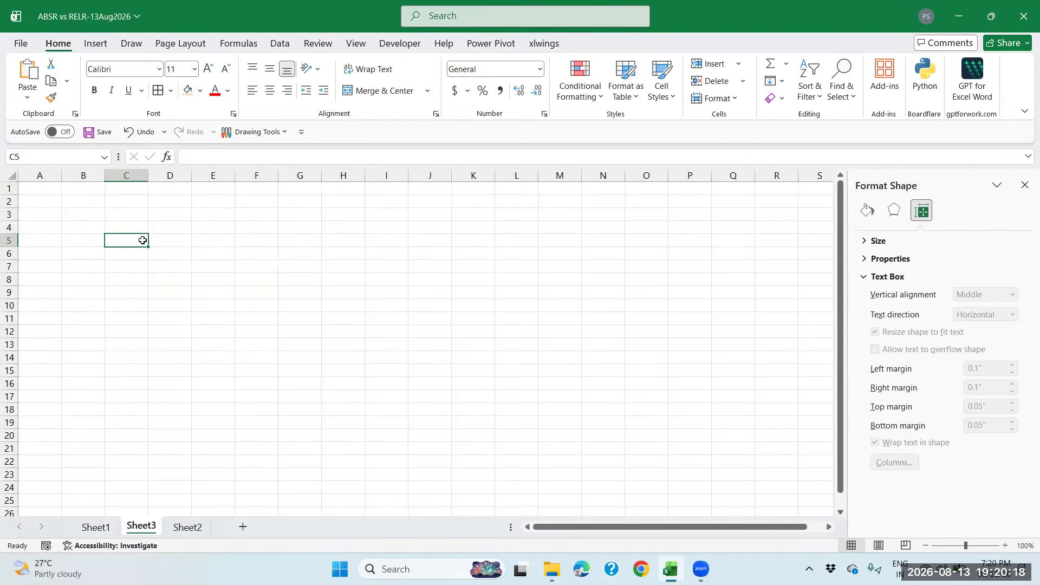
pyautogui.write('E')
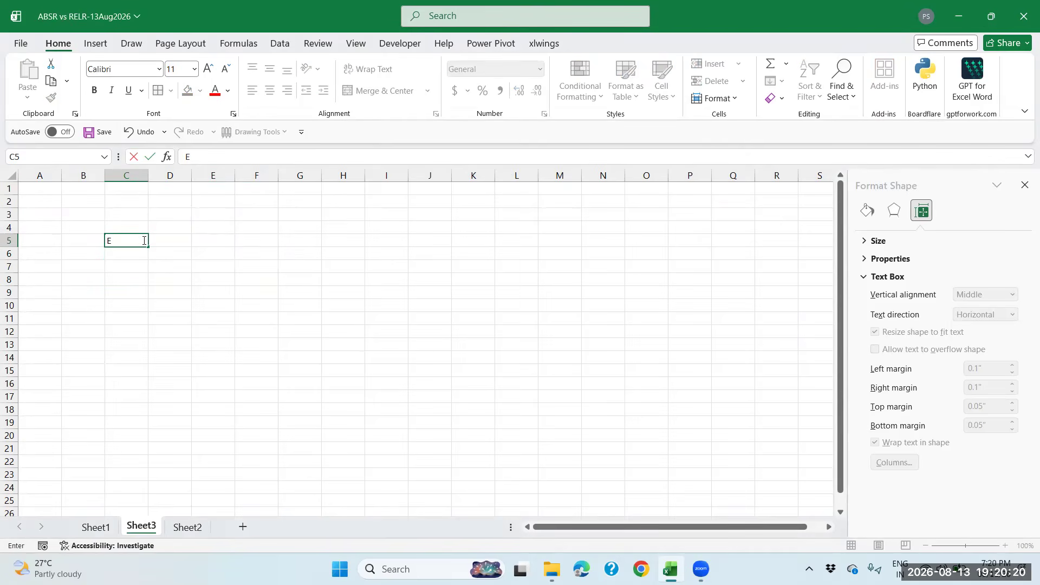
pyautogui.write('mp ID')
pyautogui.press('Tab')
pyautogui.click(143, 240)
pyautogui.press('Return')
pyautogui.write('E-0')
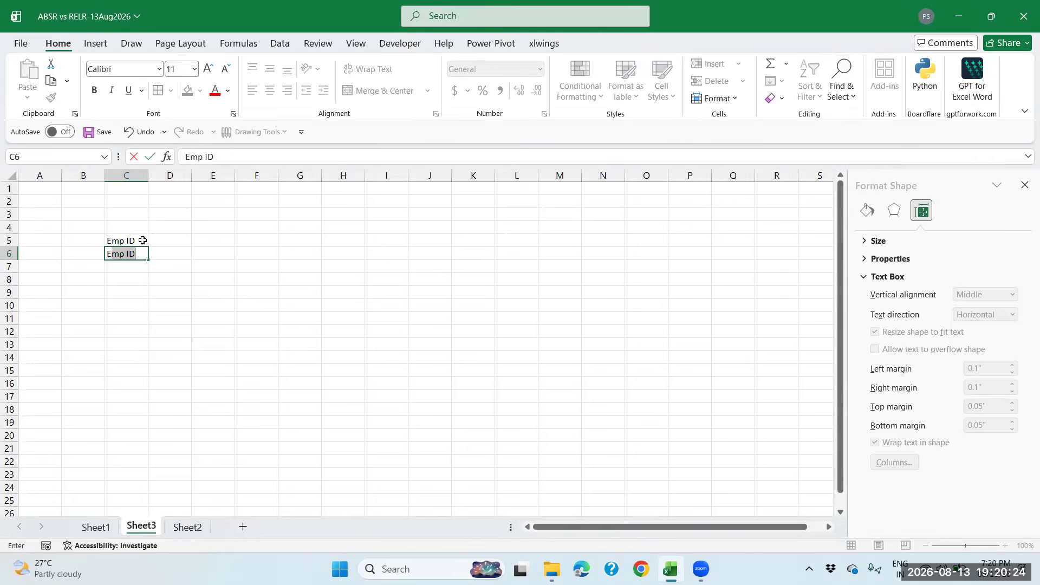
pyautogui.write('00')
pyautogui.press('BackSpace')
pyautogui.write('3')
pyautogui.press('Return')
pyautogui.press('Up')
pyautogui.press('Up')
pyautogui.press('Right')
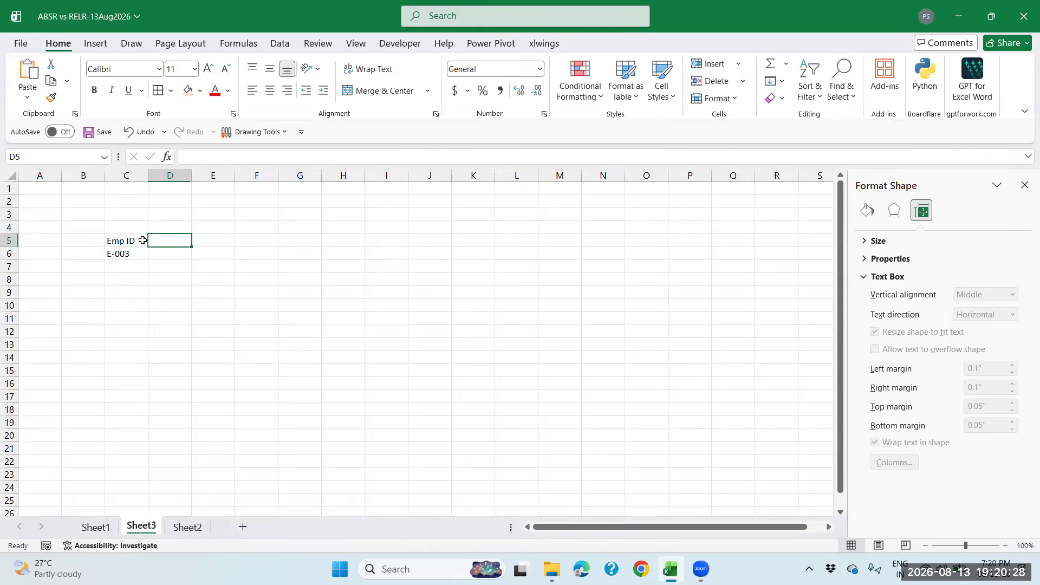
# Add the Name header in D5, a Dept header in E5, and Production in E6
pyautogui.write('Name')
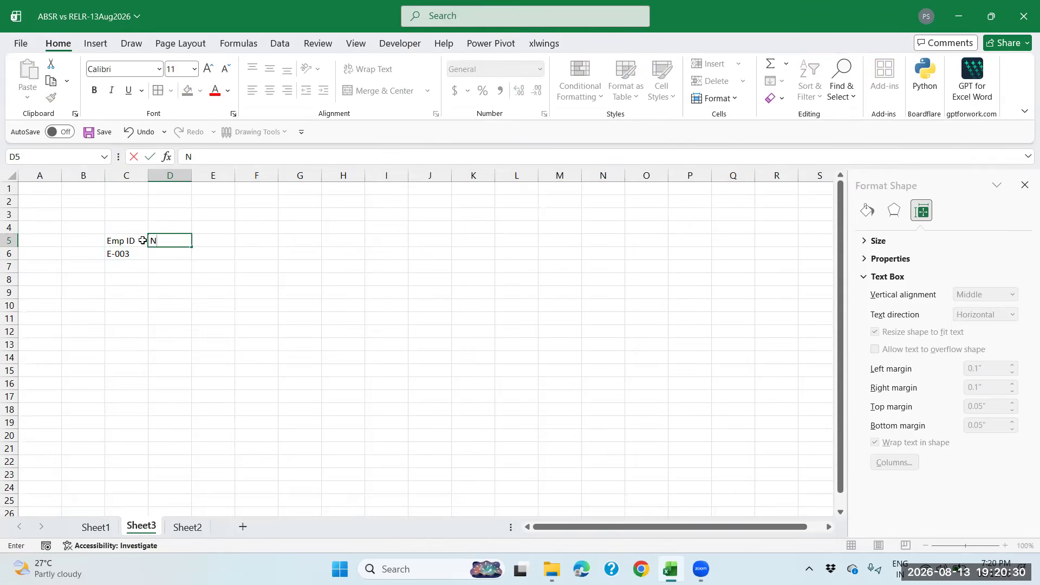
pyautogui.press('Return')
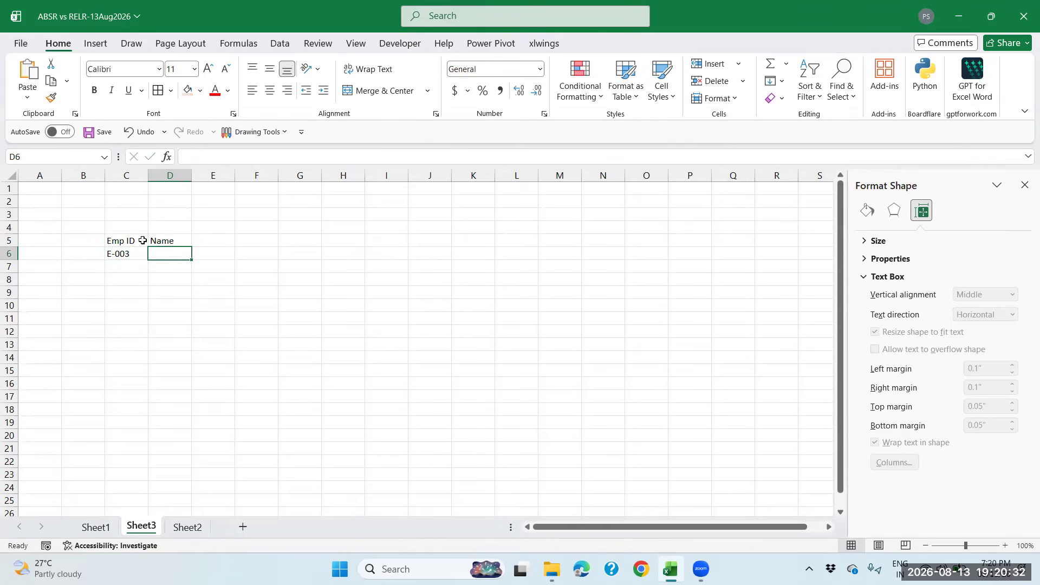
pyautogui.press('Right')
pyautogui.press('Up')
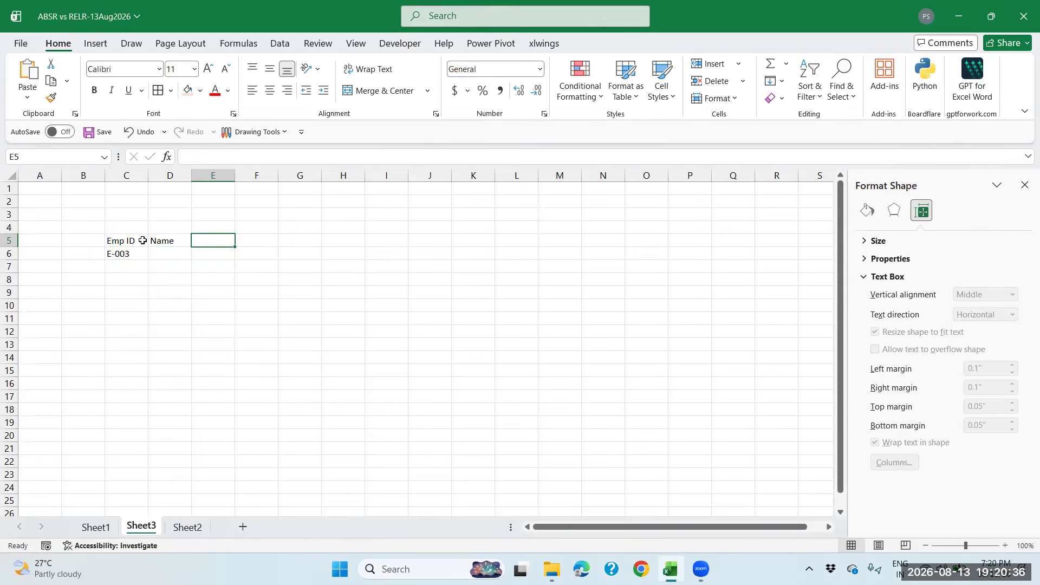
pyautogui.write('Dept')
pyautogui.press('Return')
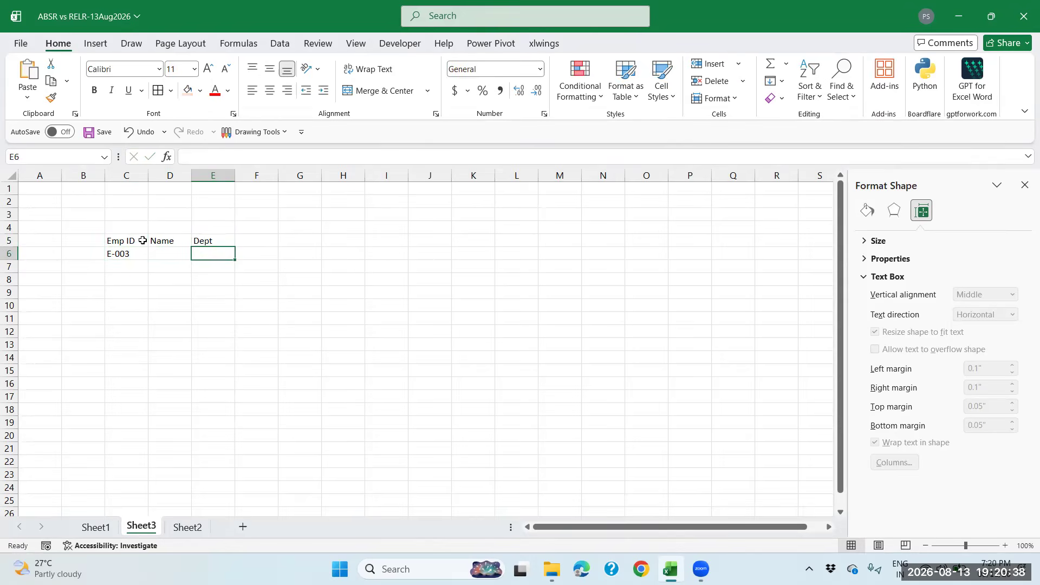
pyautogui.write('Produc')
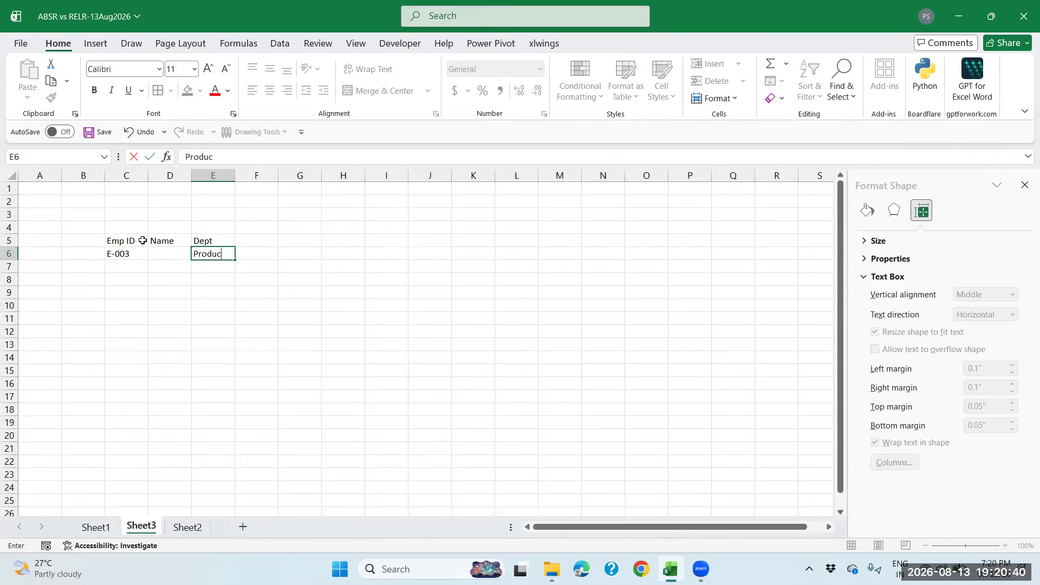
pyautogui.write('tion')
pyautogui.press('Return')
# Extend the E5 header to 'Dept w.e.f 1jan2025' and autofit column E
pyautogui.moveTo(235, 174); pyautogui.dragTo(240, 174)
pyautogui.doubleClick(222, 241)
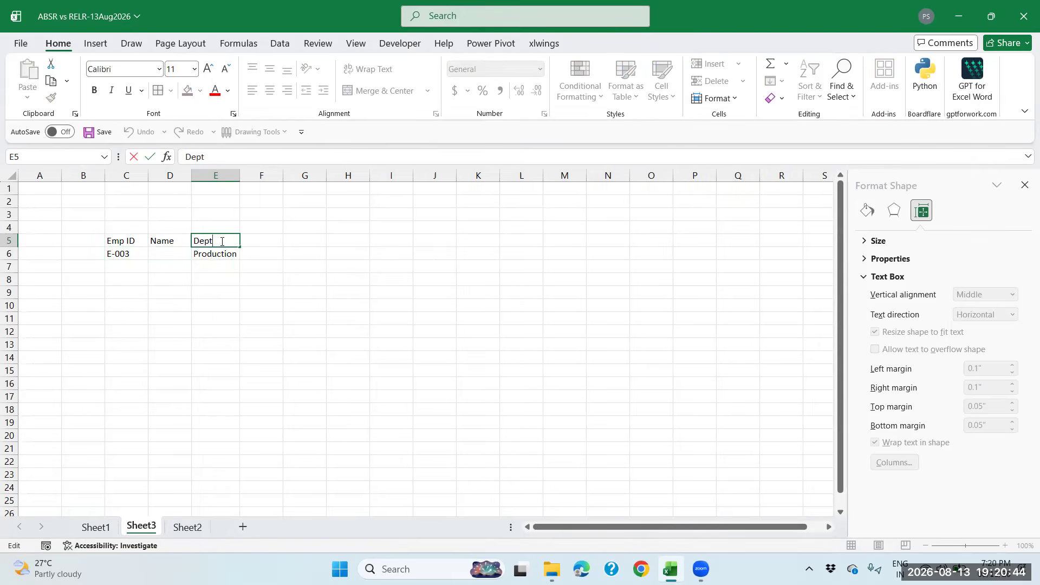
pyautogui.write('w.e.f 1jan2025')
pyautogui.press('Return')
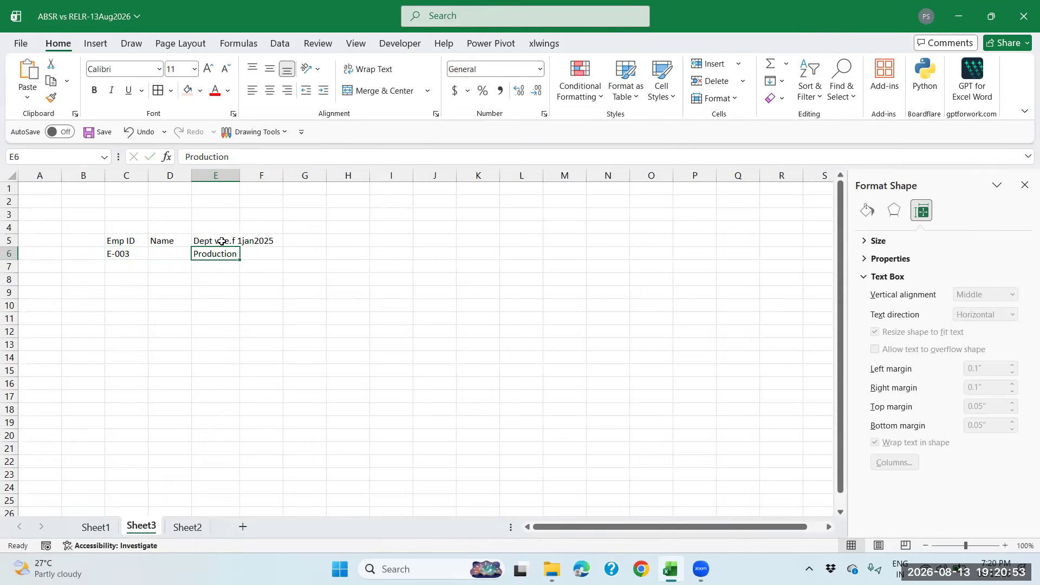
pyautogui.doubleClick(240, 175)
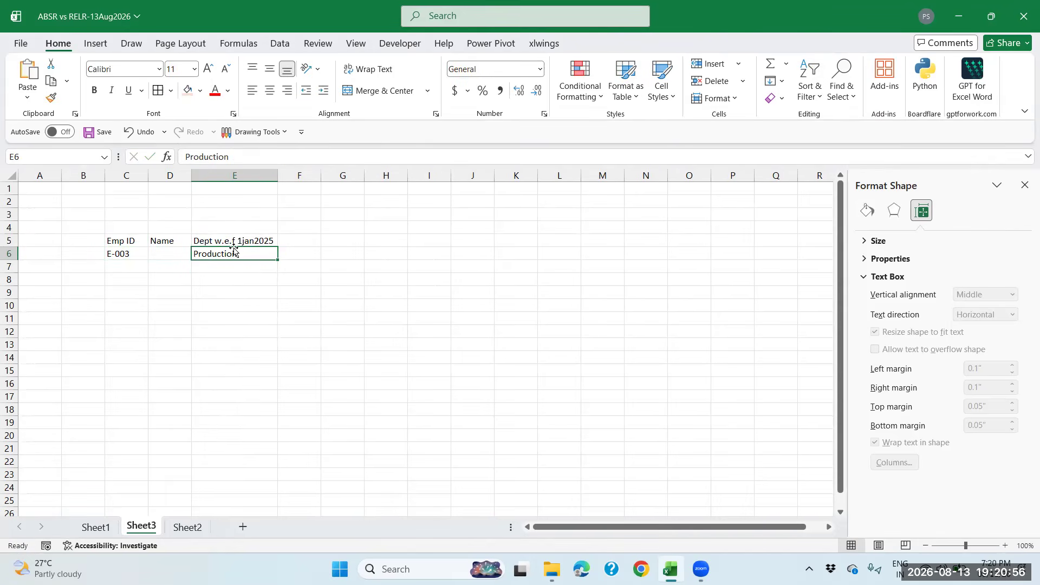
# Start =vlookup(C6, in Sheet3 cell D6 and switch to Sheet1 for the table
pyautogui.click(184, 254)
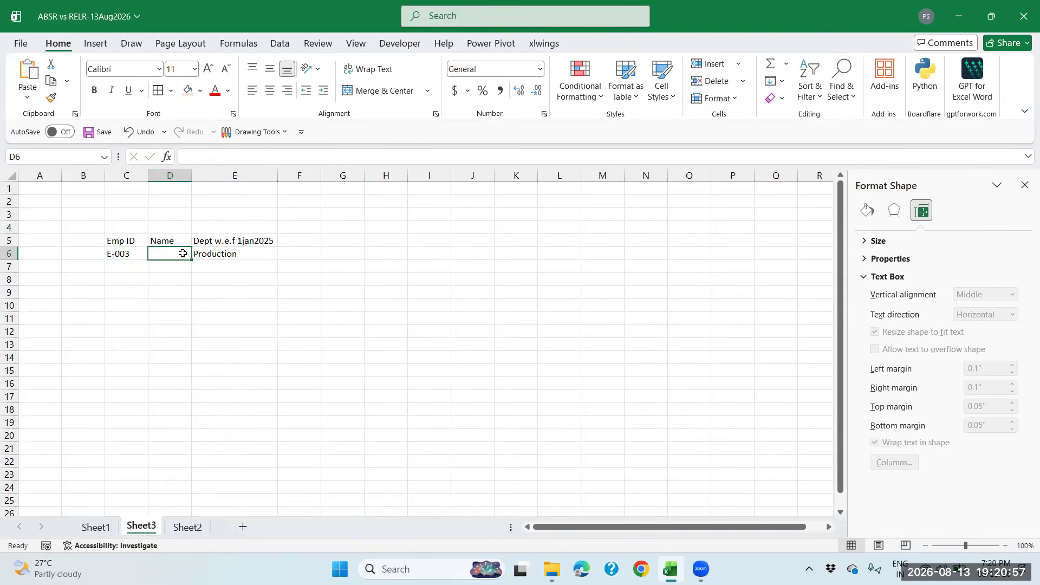
pyautogui.click(137, 254)
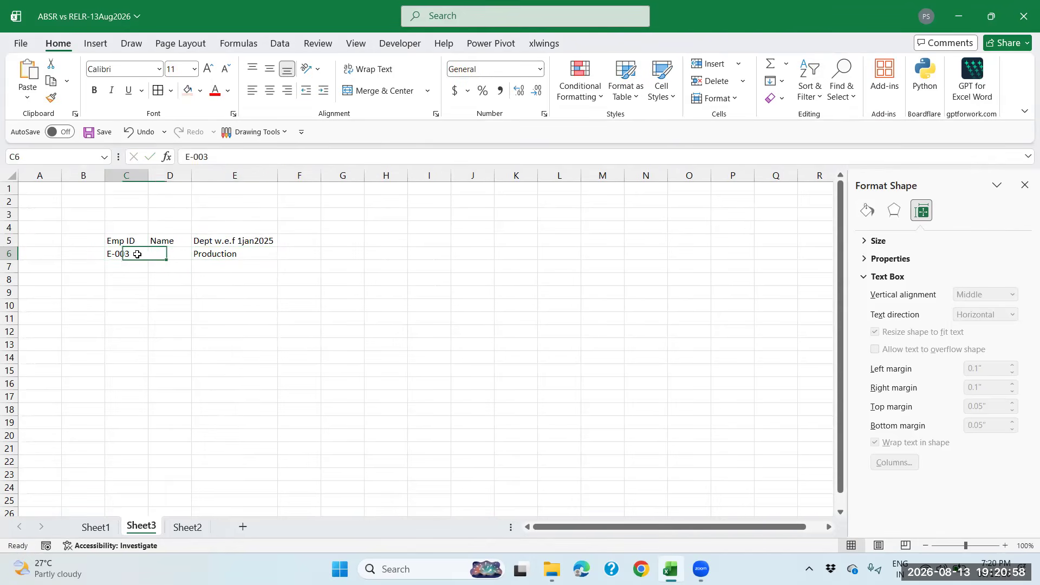
pyautogui.click(164, 254)
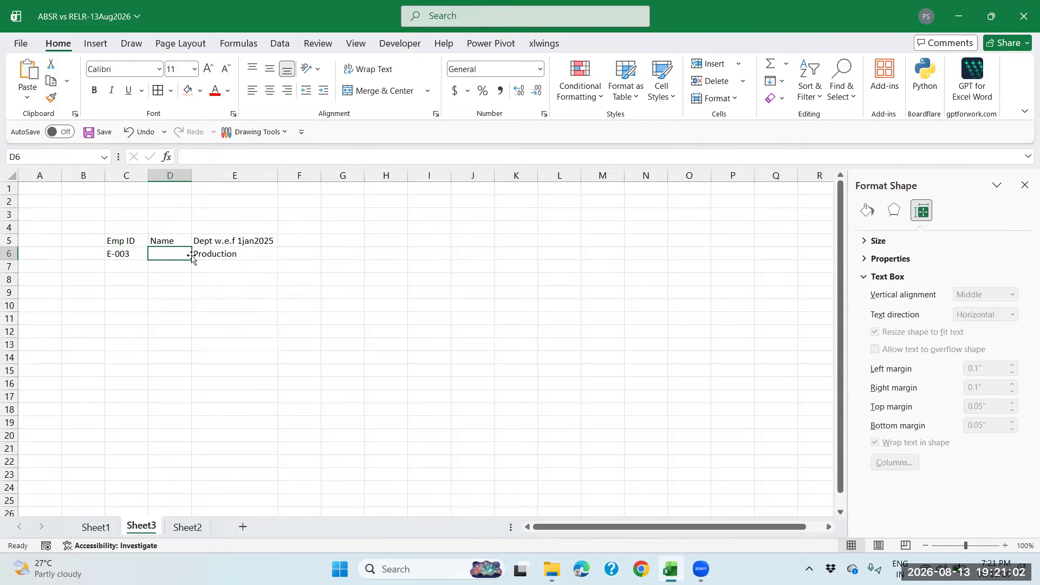
pyautogui.write('=')
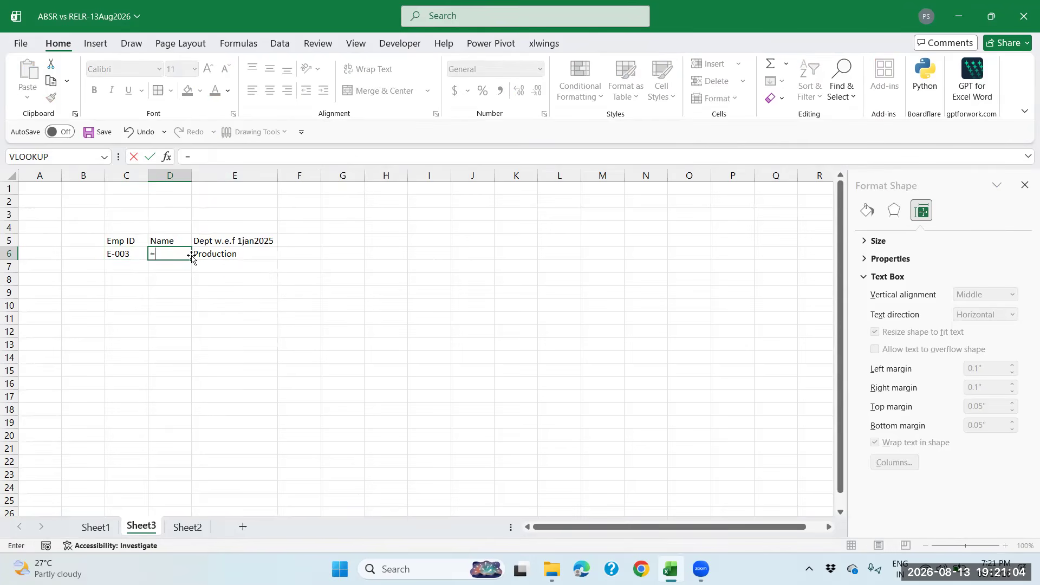
pyautogui.write('vlookup(')
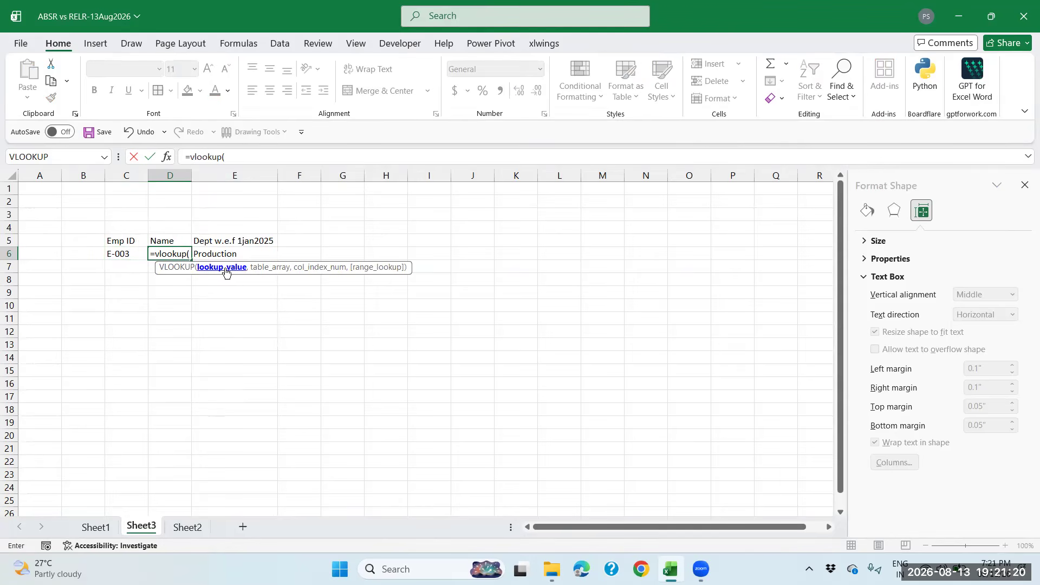
pyautogui.click(133, 255)
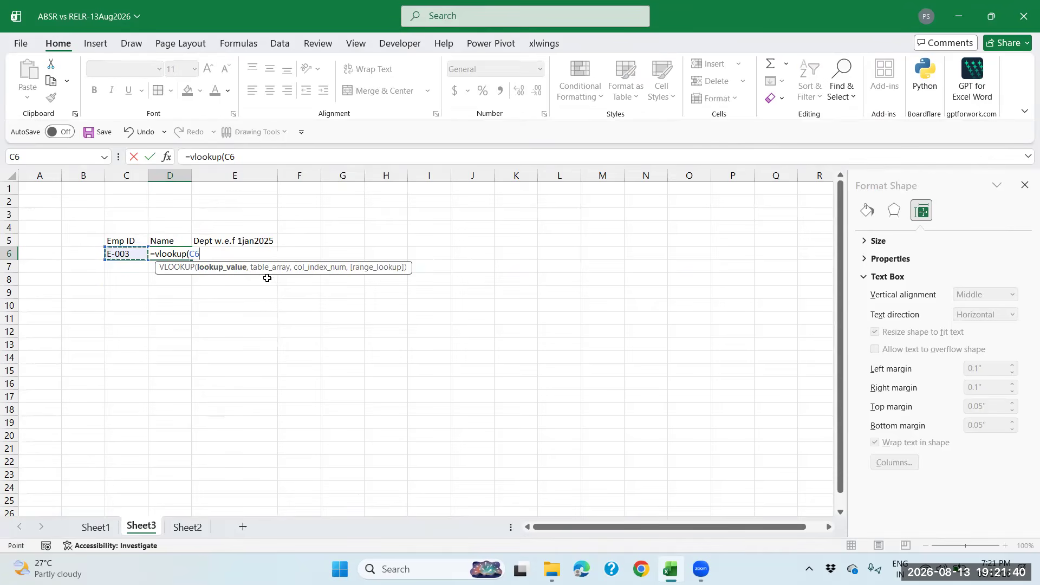
pyautogui.write(',')
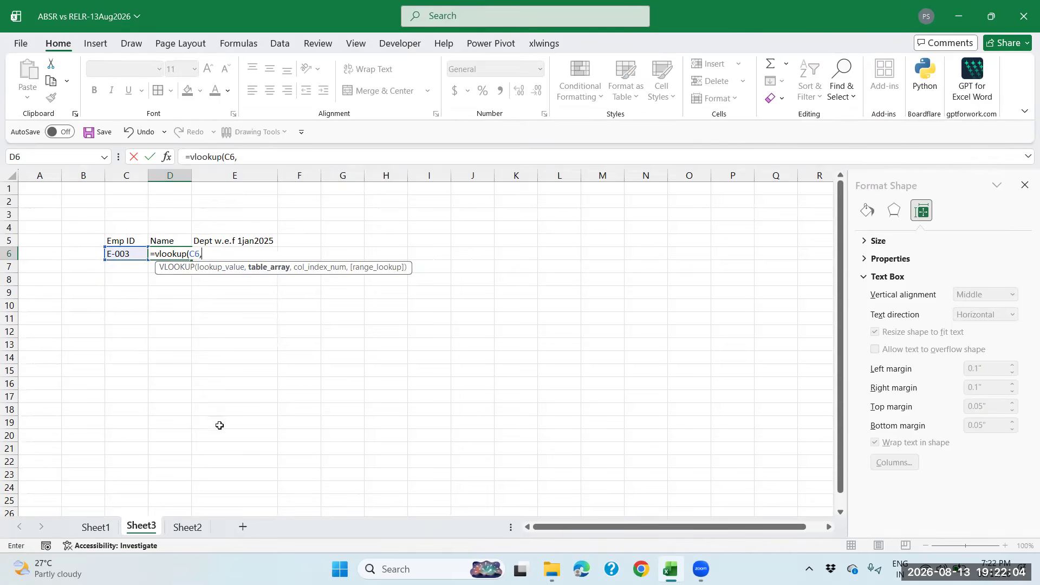
pyautogui.click(97, 527)
# Select the employee rows Sheet1!C6:F8 as the VLOOKUP table range
pyautogui.moveTo(127, 255); pyautogui.dragTo(265, 280)
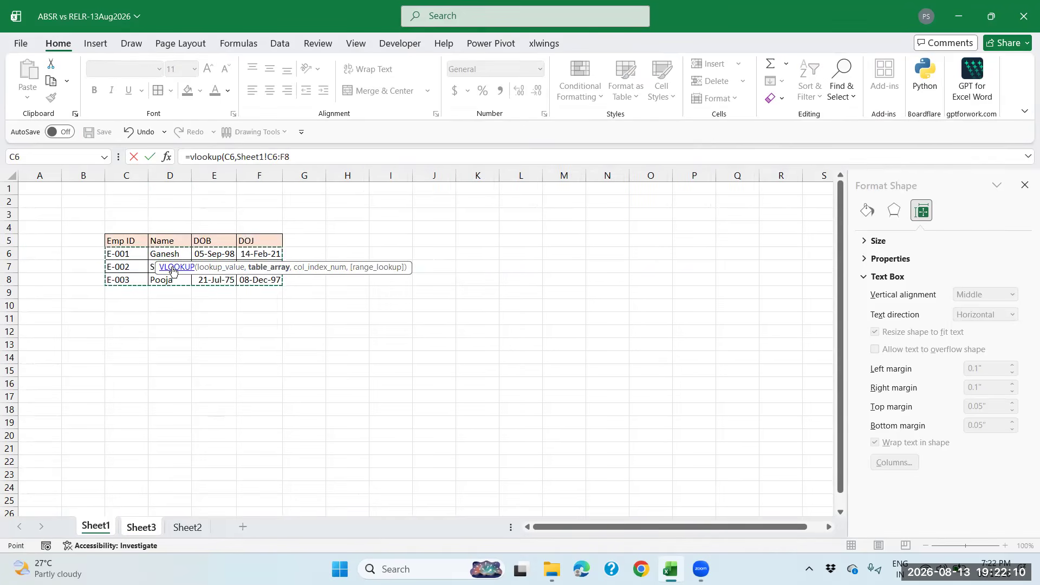
pyautogui.moveTo(136, 256); pyautogui.dragTo(261, 278)
pyautogui.moveTo(133, 242); pyautogui.dragTo(272, 276)
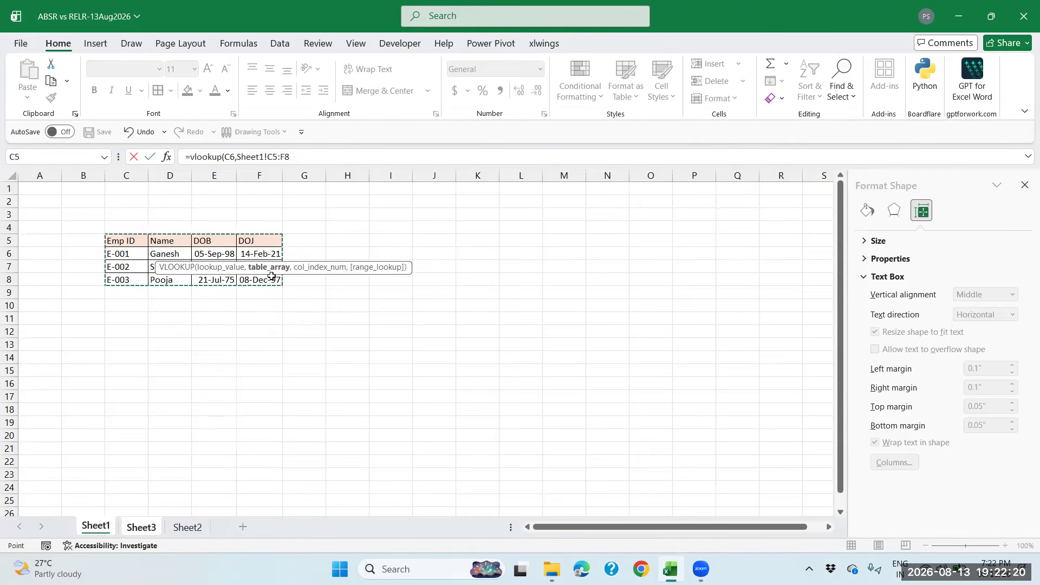
pyautogui.moveTo(136, 252); pyautogui.dragTo(263, 278)
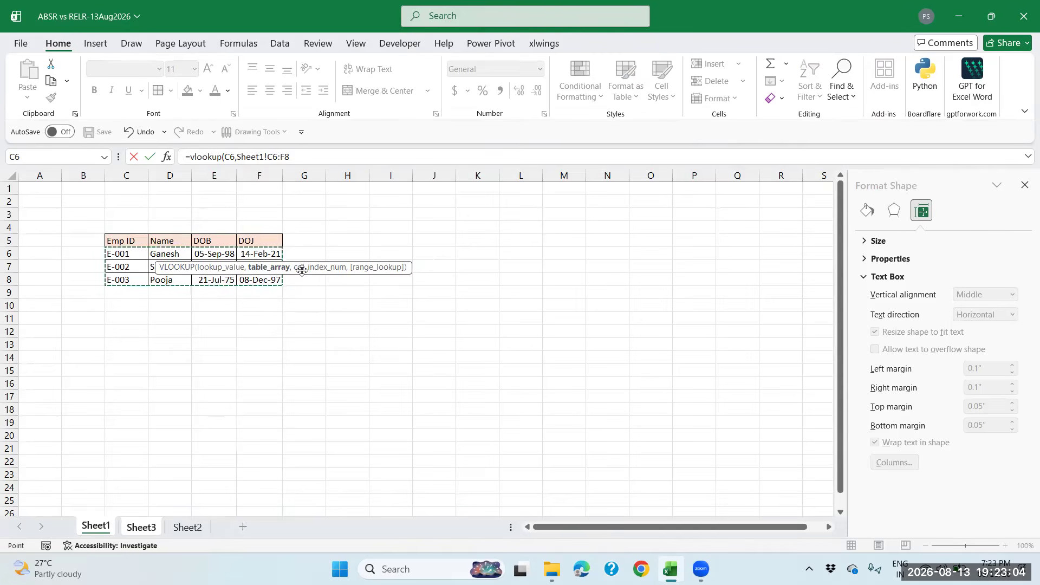
# Add the comma ending the Sheet1!C6:F8 table-range argument
pyautogui.write(',2')
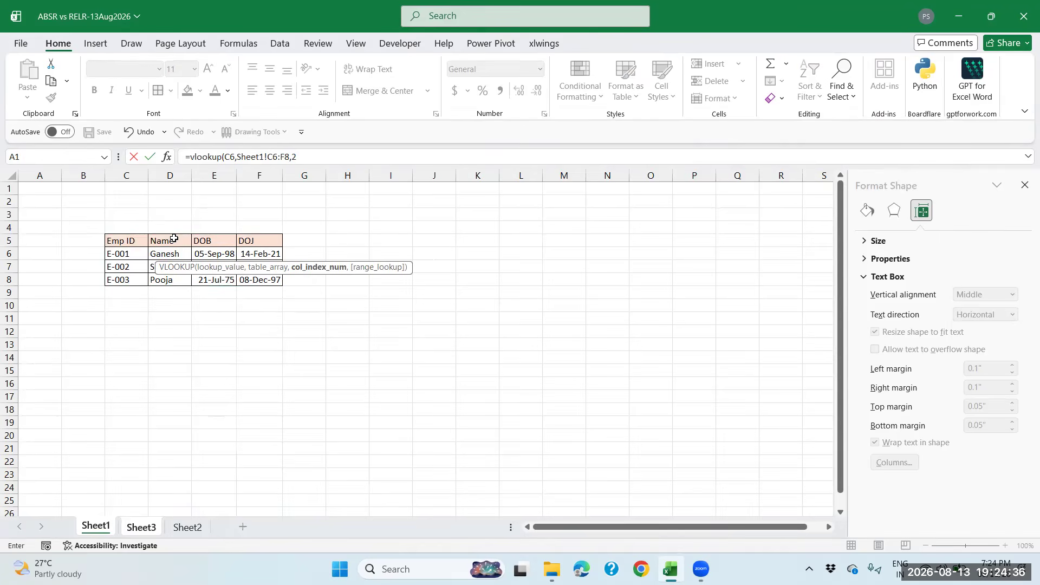
# Complete the formula as =vlookup(C6,Sheet1!C6:F8,2,FALSE) with exact matching
pyautogui.write(',')
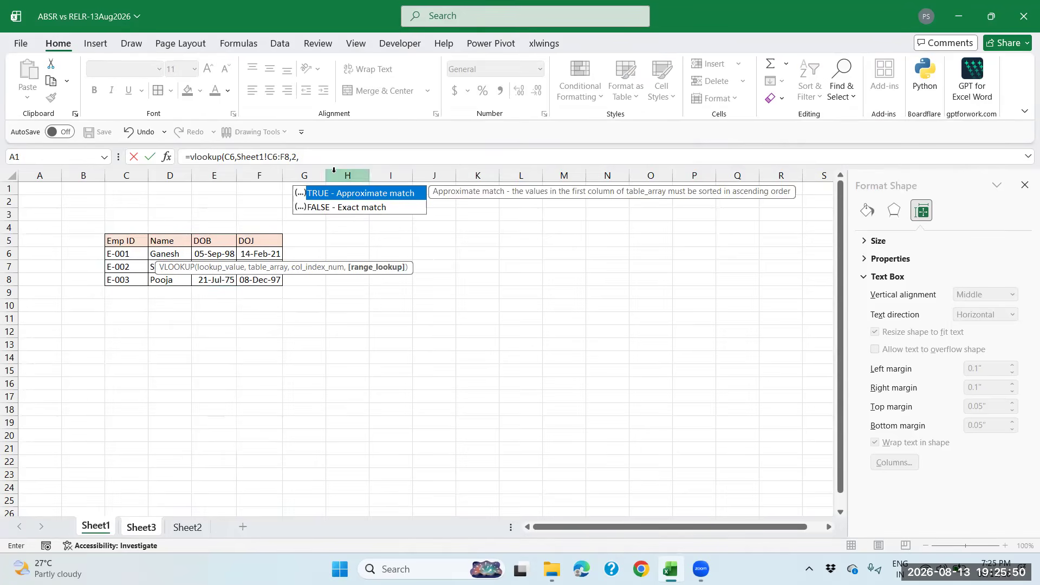
pyautogui.click(324, 211)
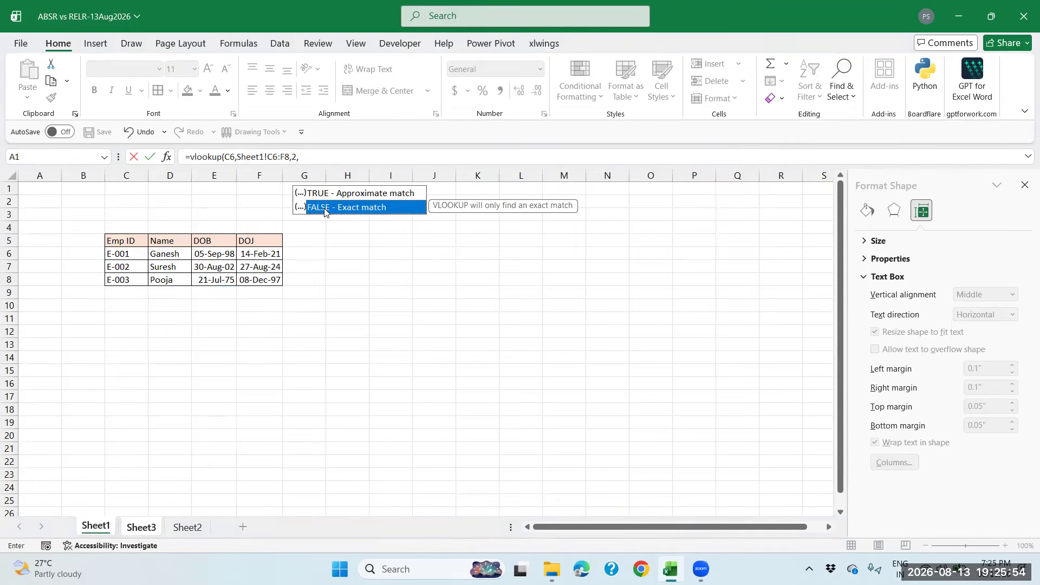
pyautogui.doubleClick(324, 210)
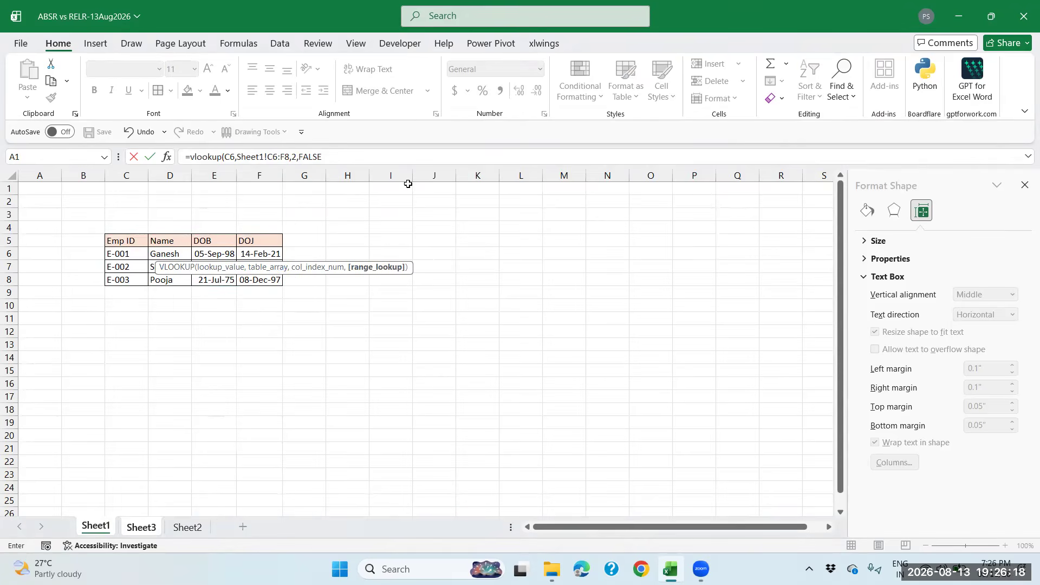
pyautogui.press('Escape')
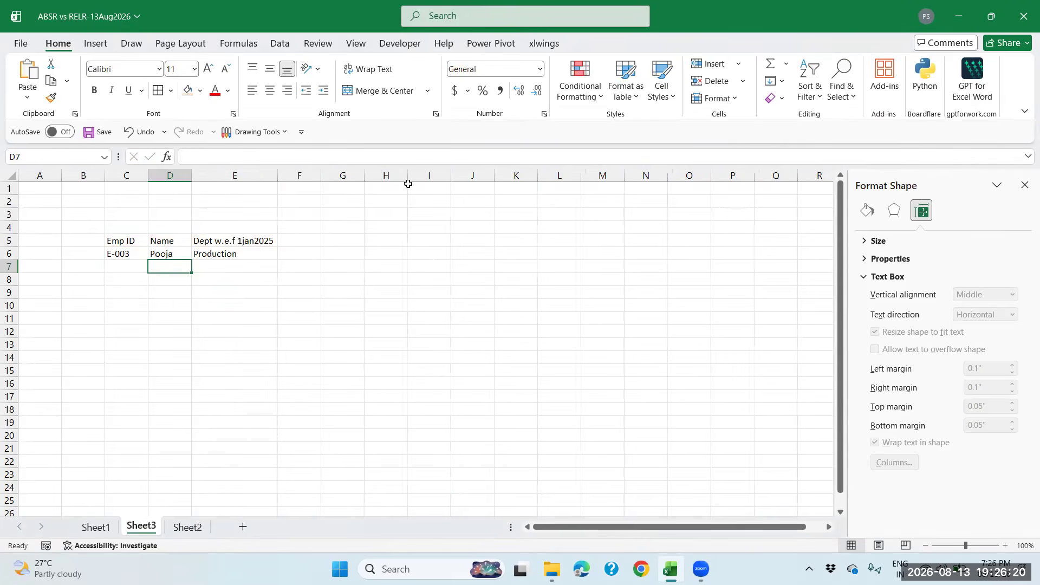
# Fill the lookup result cell D6 yellow
pyautogui.click(161, 253)
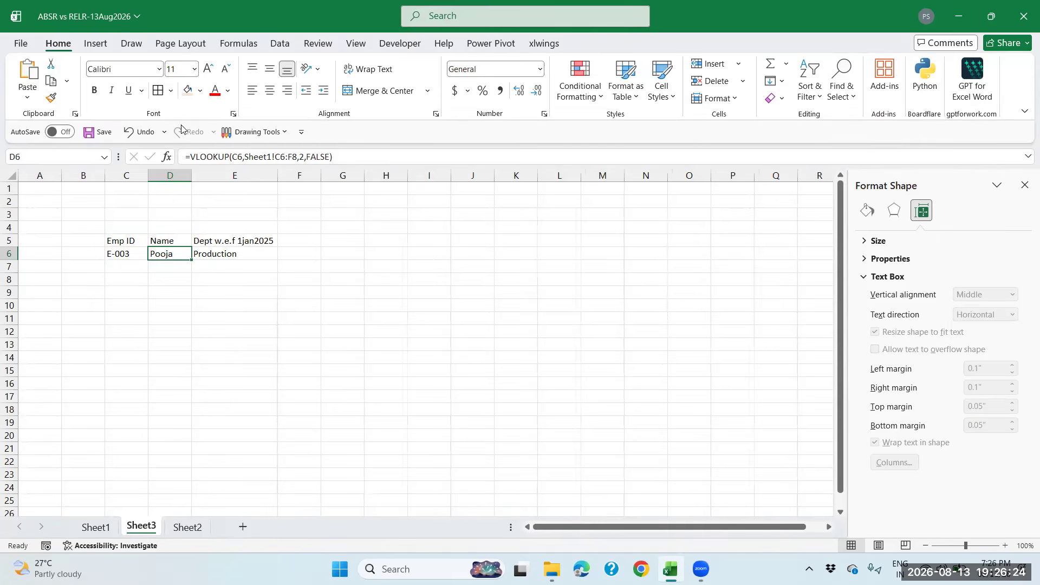
pyautogui.click(200, 91)
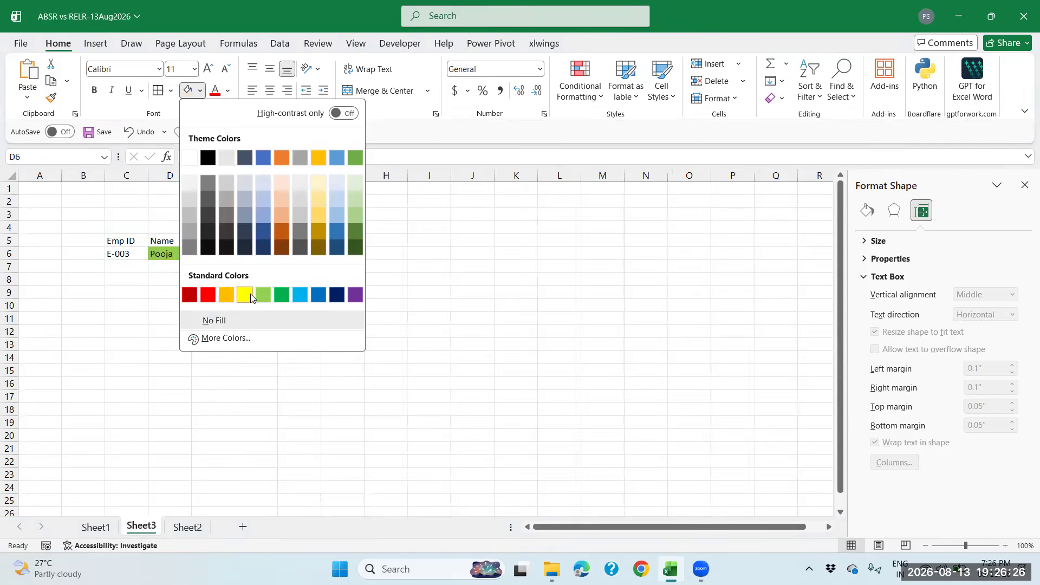
pyautogui.click(248, 293)
# Change the Emp ID in C6 from E-003 to E-002 and check the D6 lookup result
pyautogui.click(132, 253)
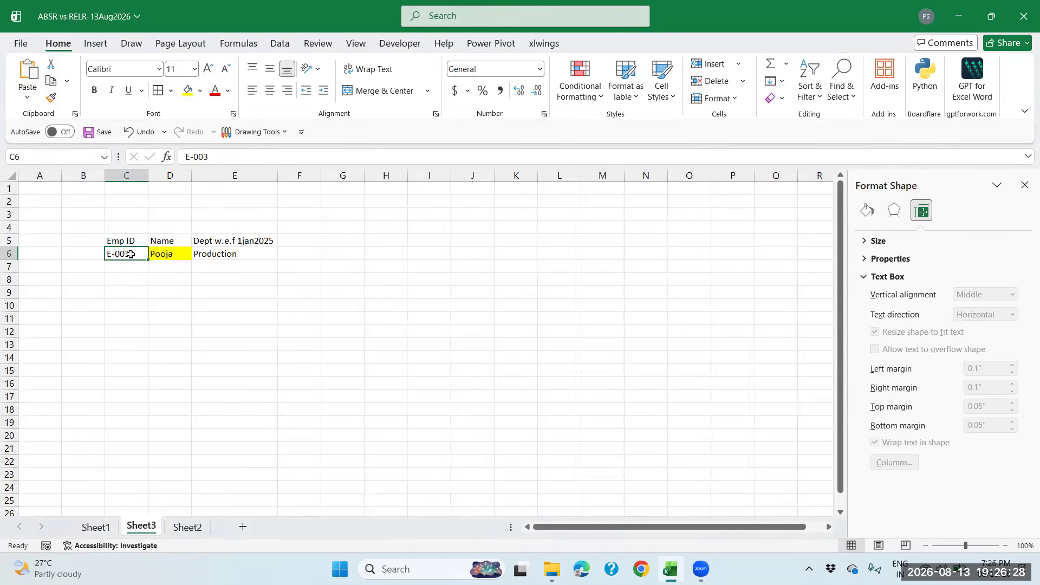
pyautogui.click(221, 157)
pyautogui.press('BackSpace')
pyautogui.press('Return')
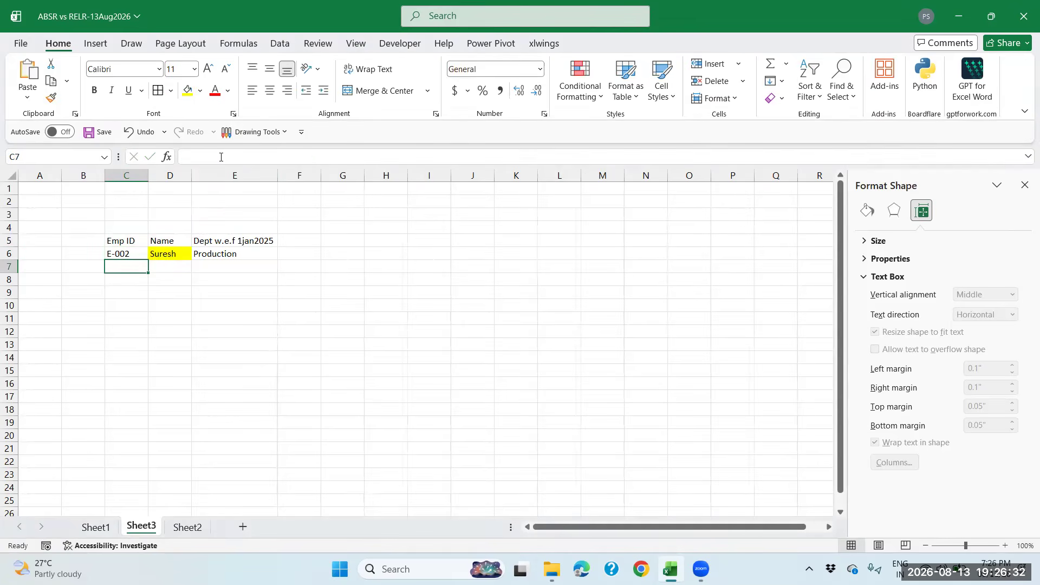
pyautogui.click(153, 255)
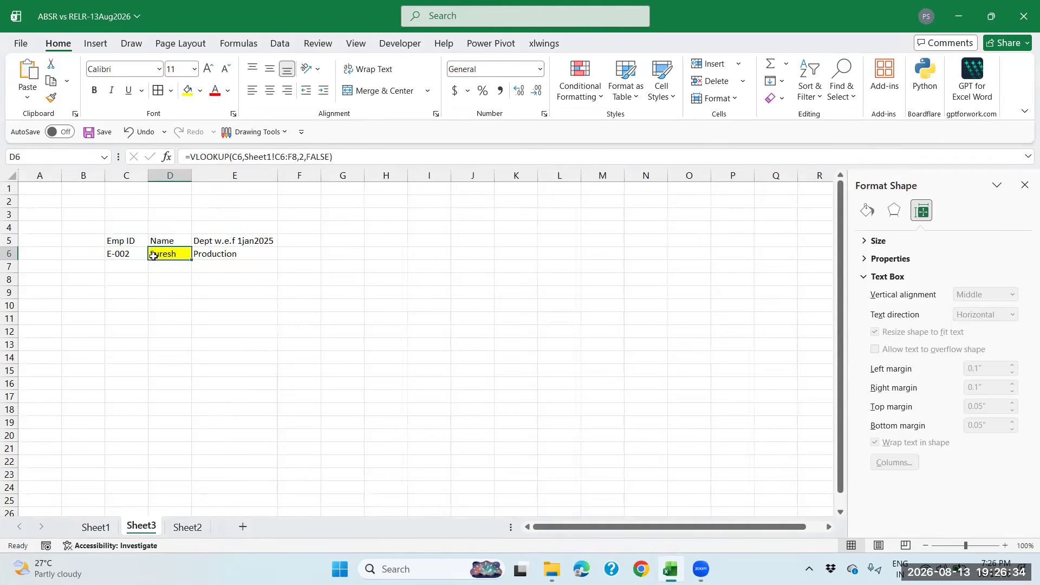
pyautogui.click(207, 255)
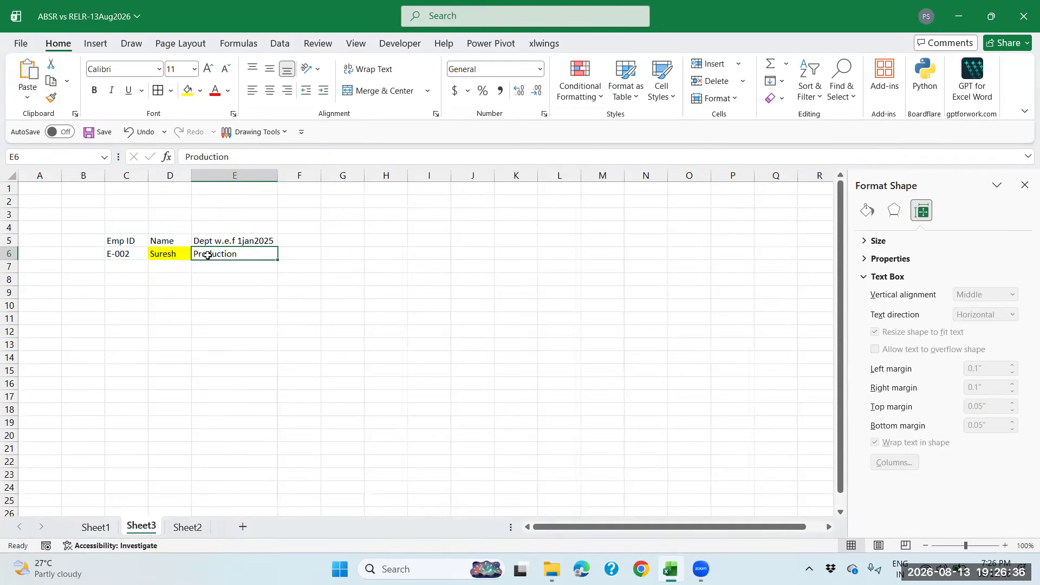
pyautogui.click(181, 256)
pyautogui.click(208, 256)
pyautogui.click(163, 256)
pyautogui.click(206, 255)
pyautogui.click(176, 254)
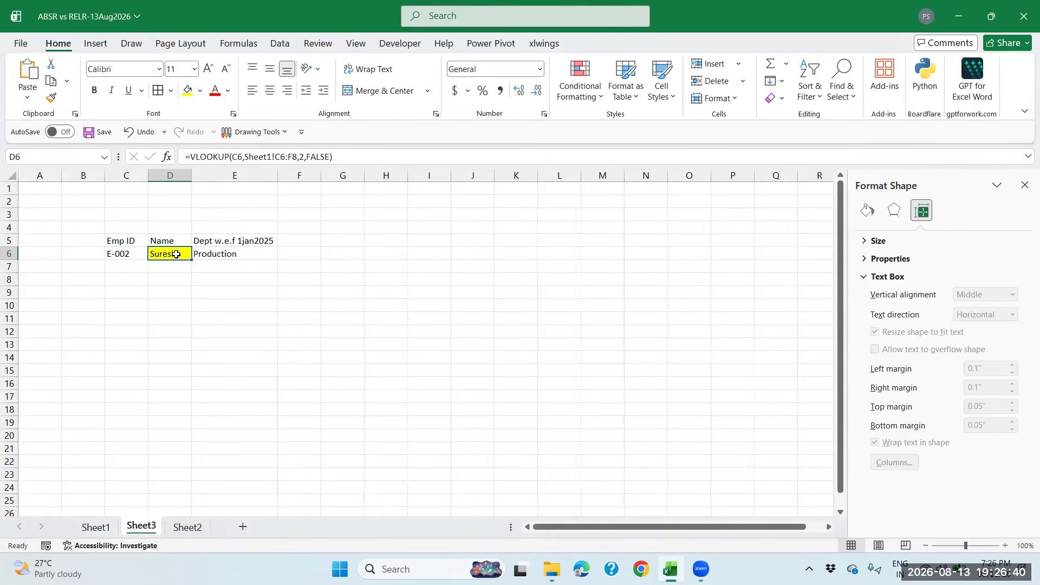
# Switch to Sheet2 and back to Sheet3, selecting C10 for a new Emp ID
pyautogui.click(188, 527)
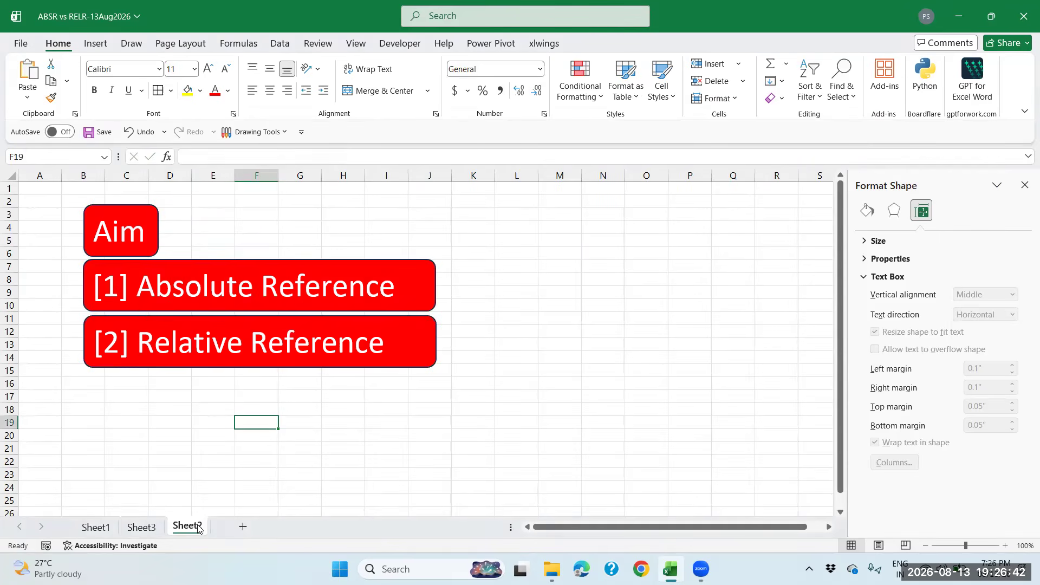
pyautogui.click(142, 528)
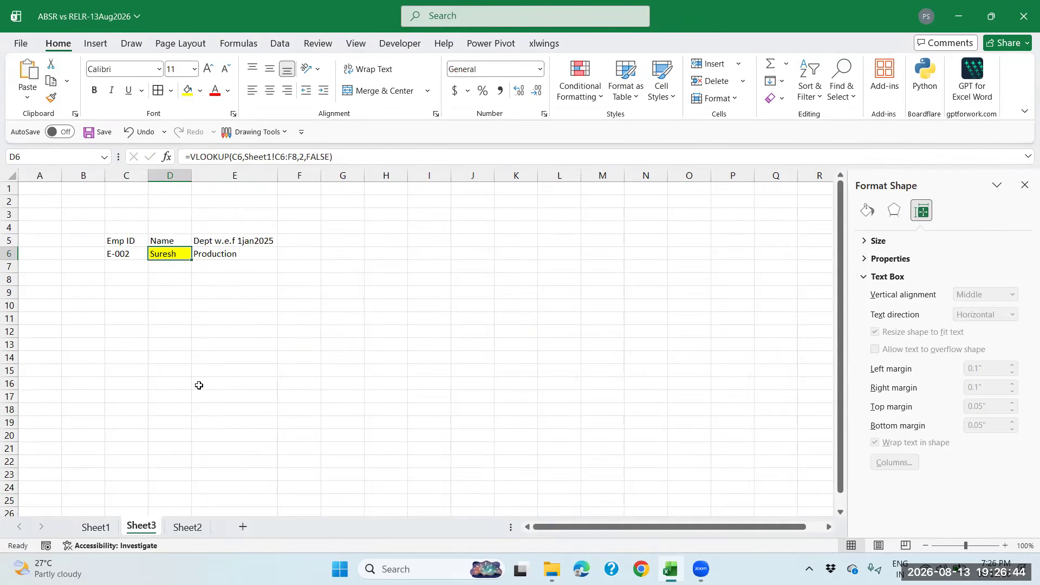
pyautogui.click(136, 306)
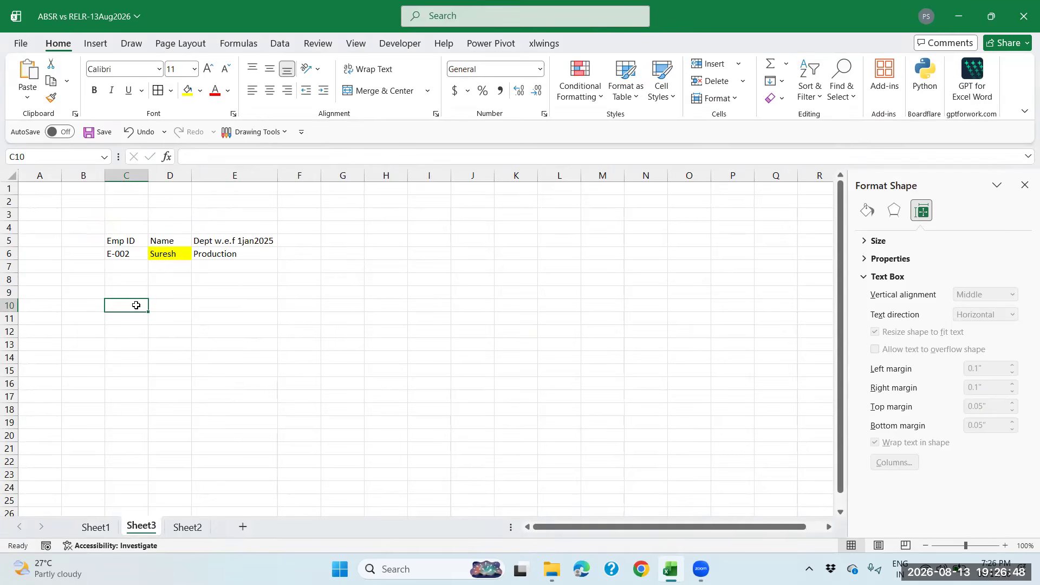
# Enter the second ID E-002 in C10 and fill D10 with light peach
pyautogui.write('E-002')
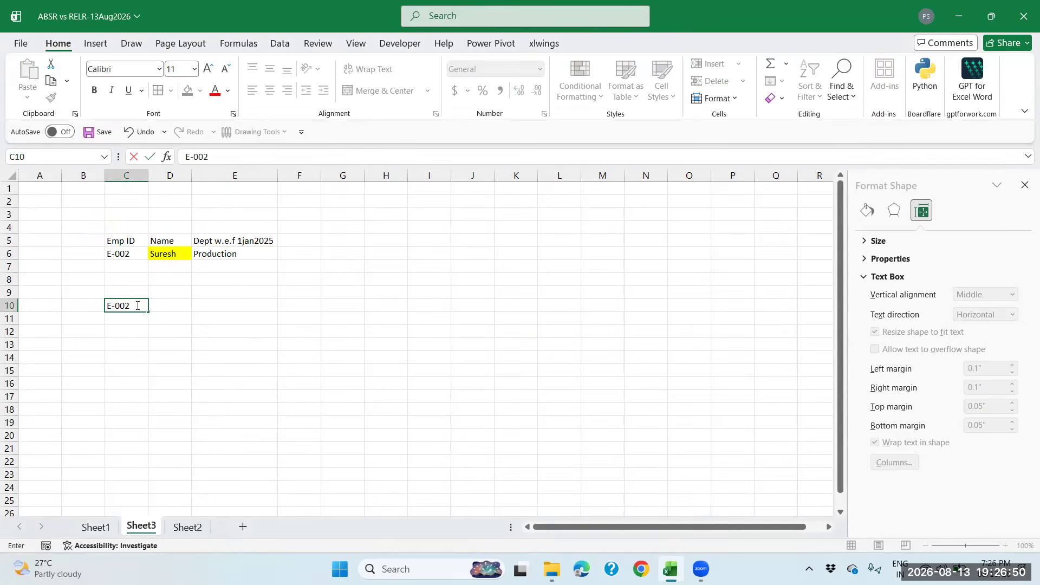
pyautogui.press('Tab')
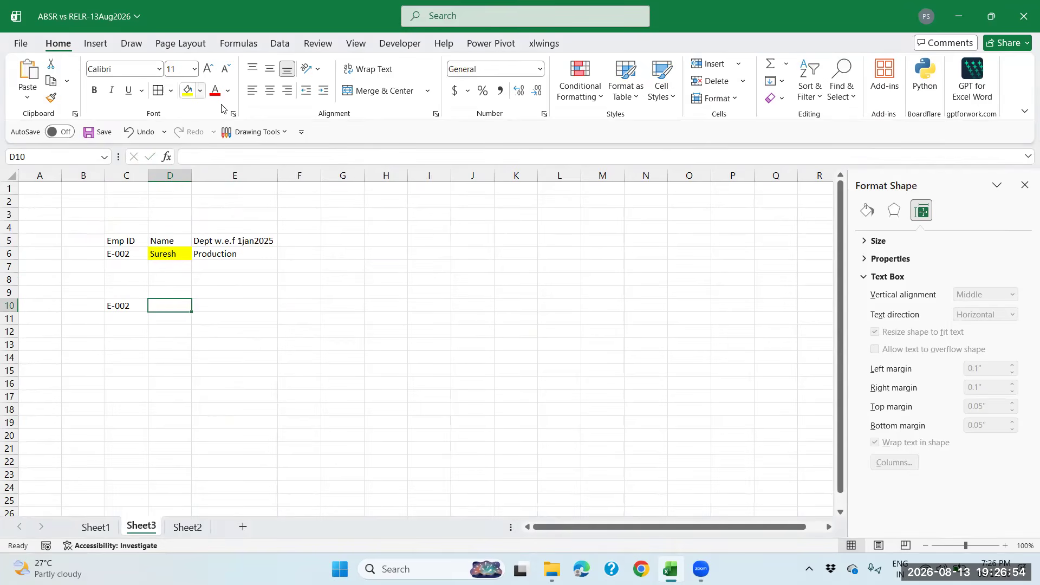
pyautogui.click(188, 90)
pyautogui.click(200, 91)
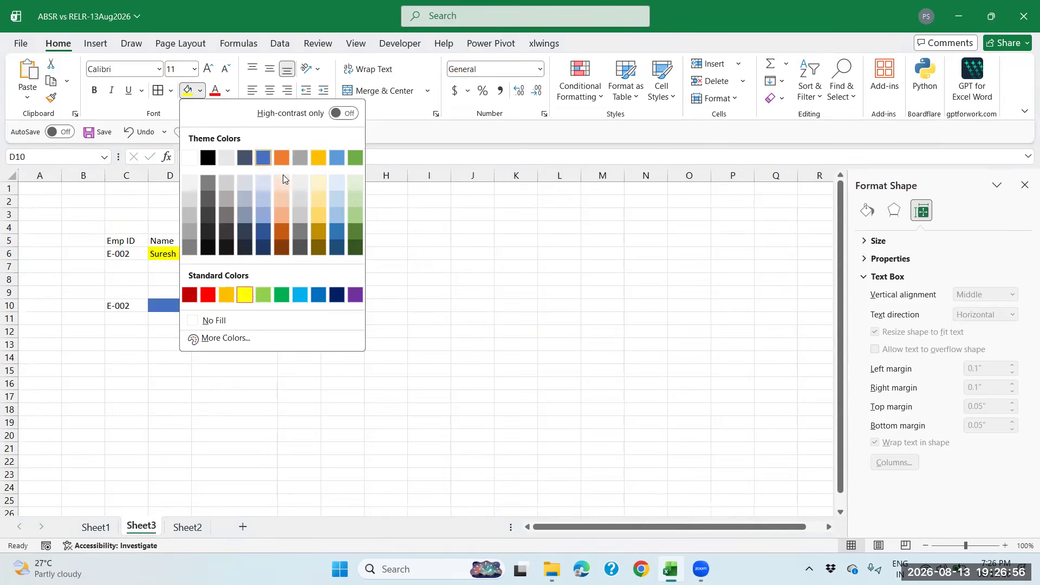
pyautogui.click(282, 179)
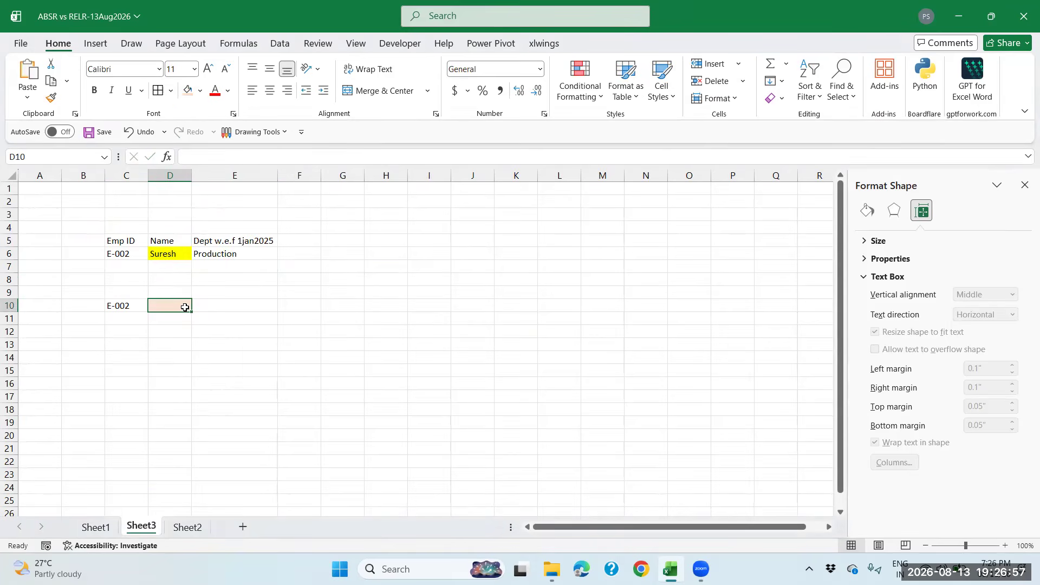
# Copy D6's VLOOKUP formula and paste it into D10, where it shows #N/A
pyautogui.click(167, 254)
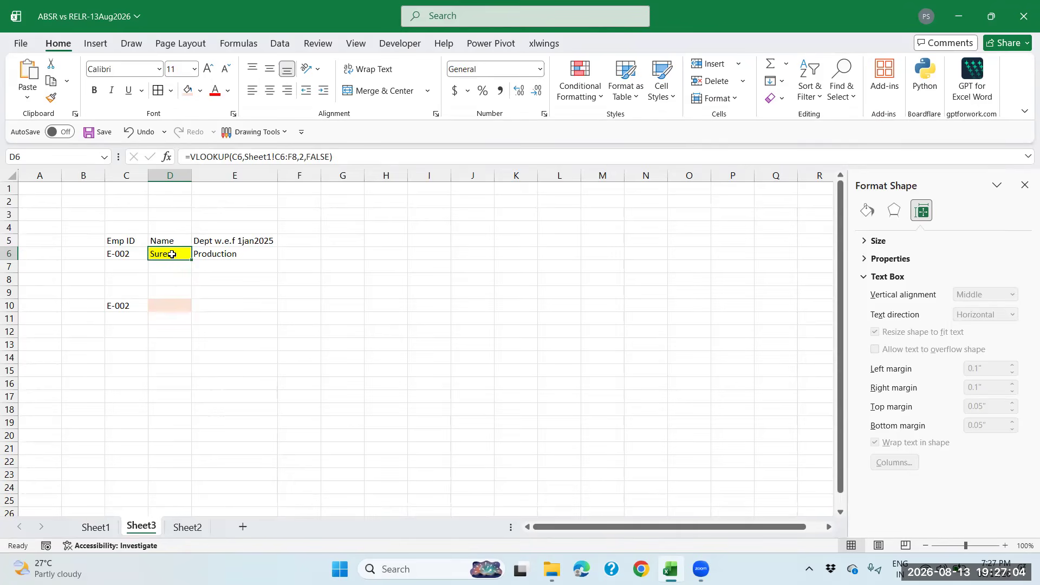
pyautogui.hotkey('ctrl', 'c')
pyautogui.click(181, 304)
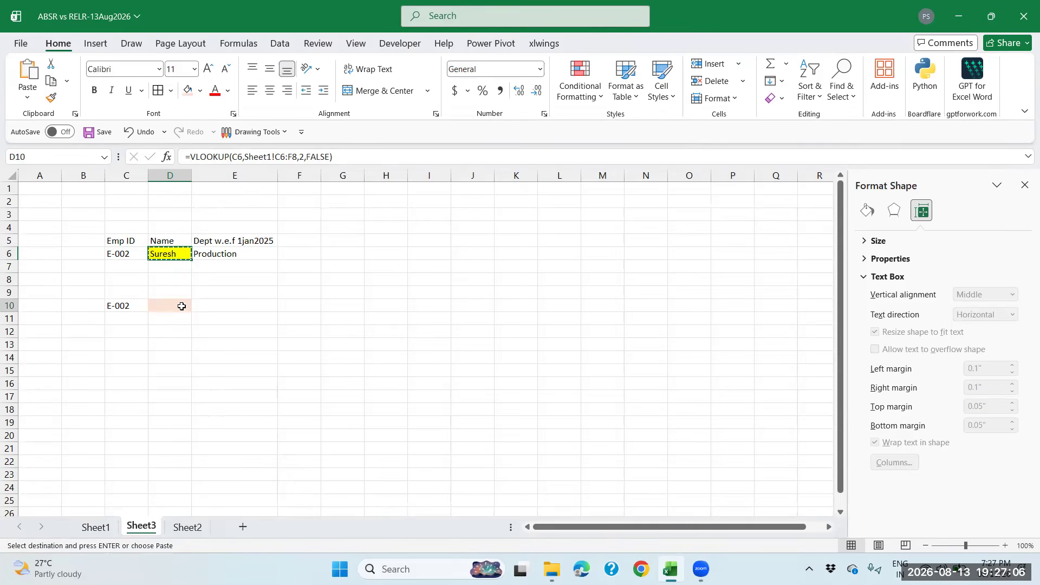
pyautogui.rightClick(182, 308)
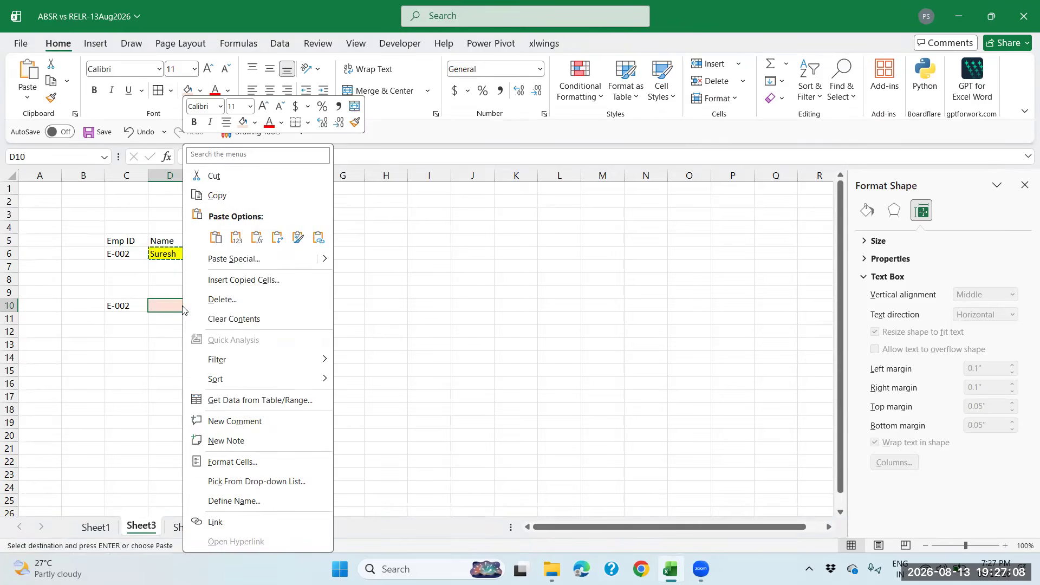
pyautogui.click(254, 243)
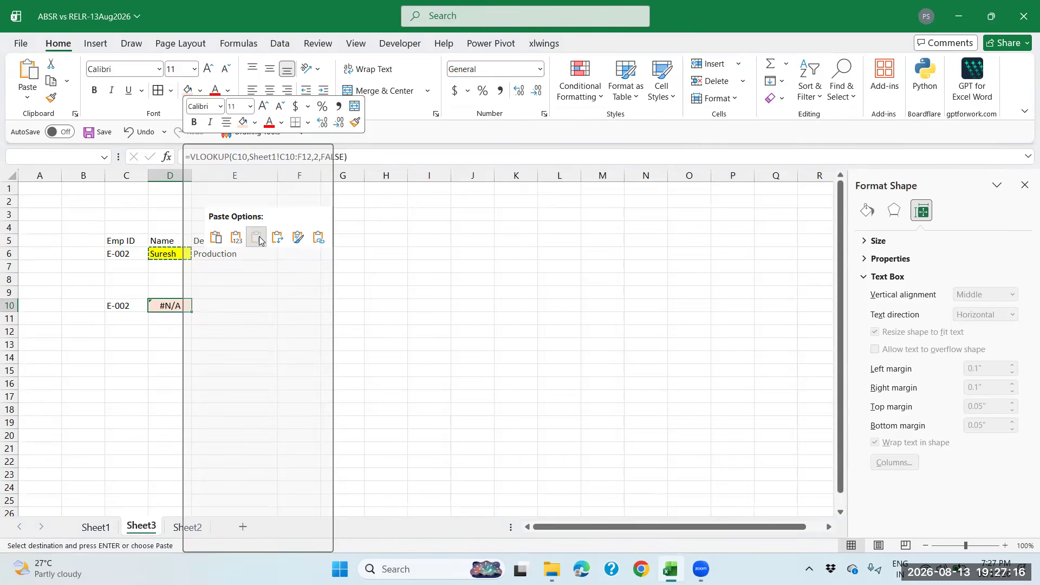
pyautogui.click(257, 238)
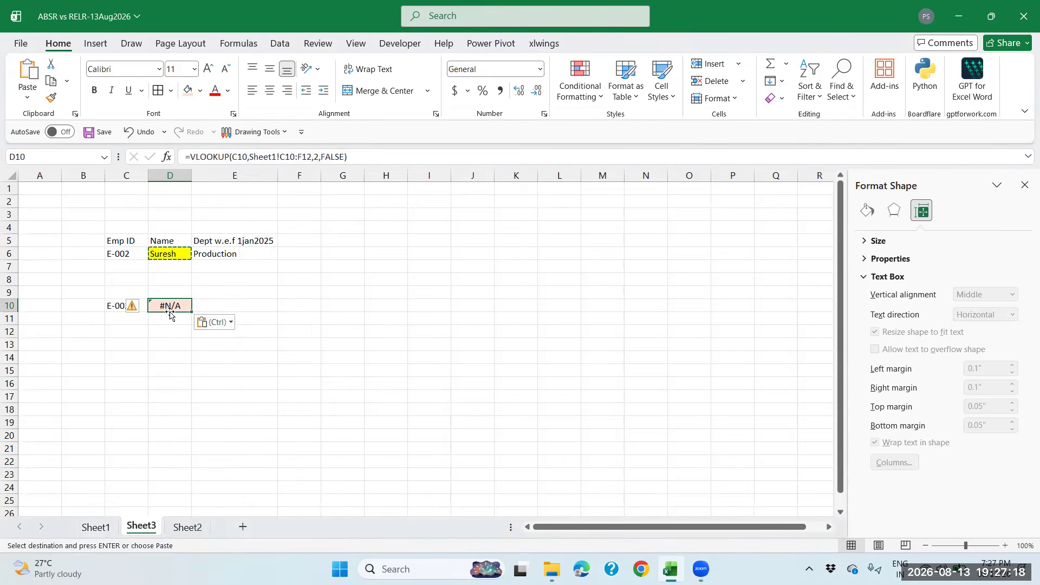
pyautogui.click(120, 307)
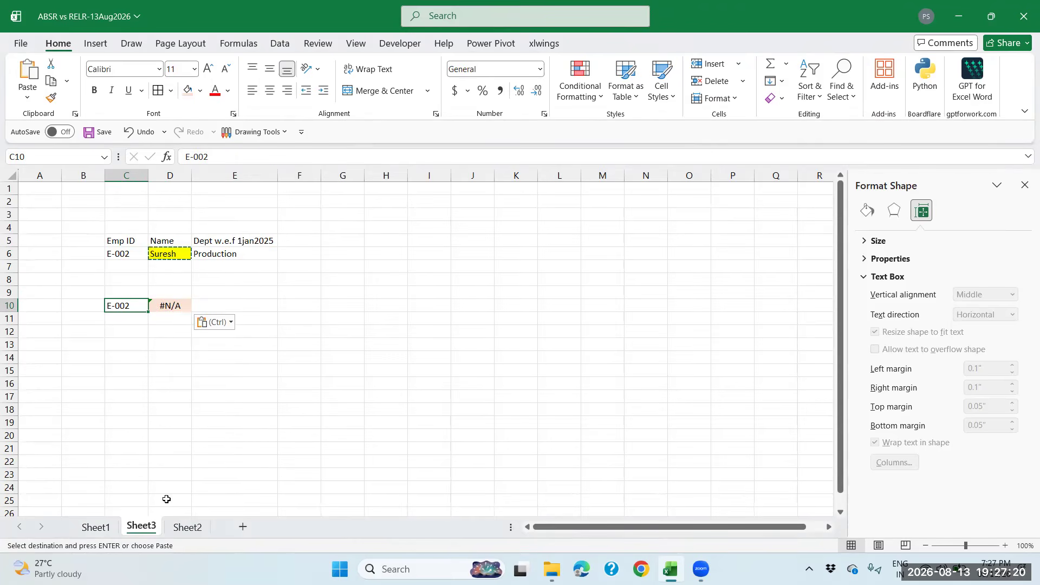
pyautogui.click(98, 527)
pyautogui.moveTo(120, 266); pyautogui.dragTo(262, 264)
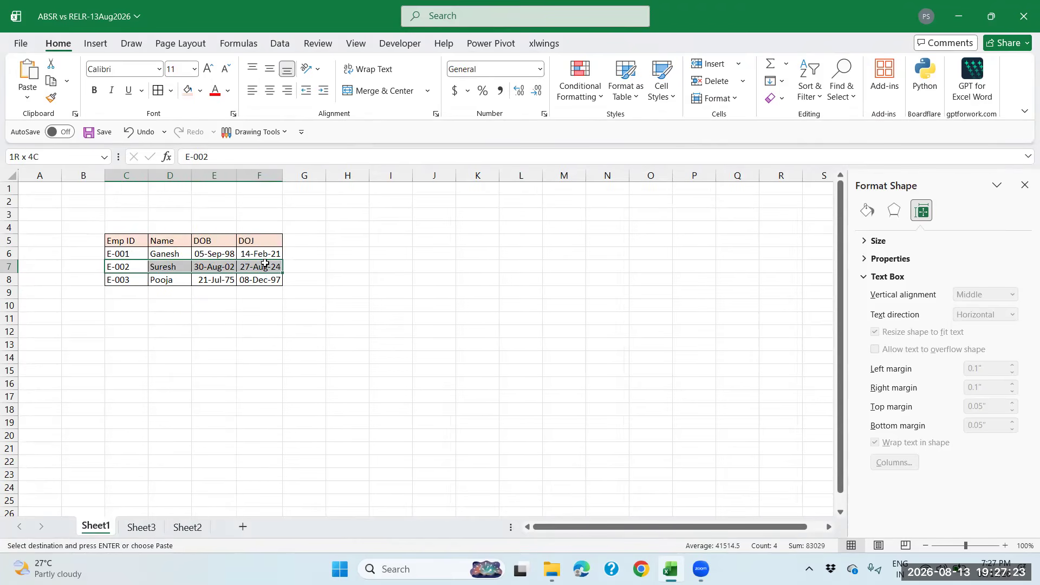
pyautogui.click(185, 267)
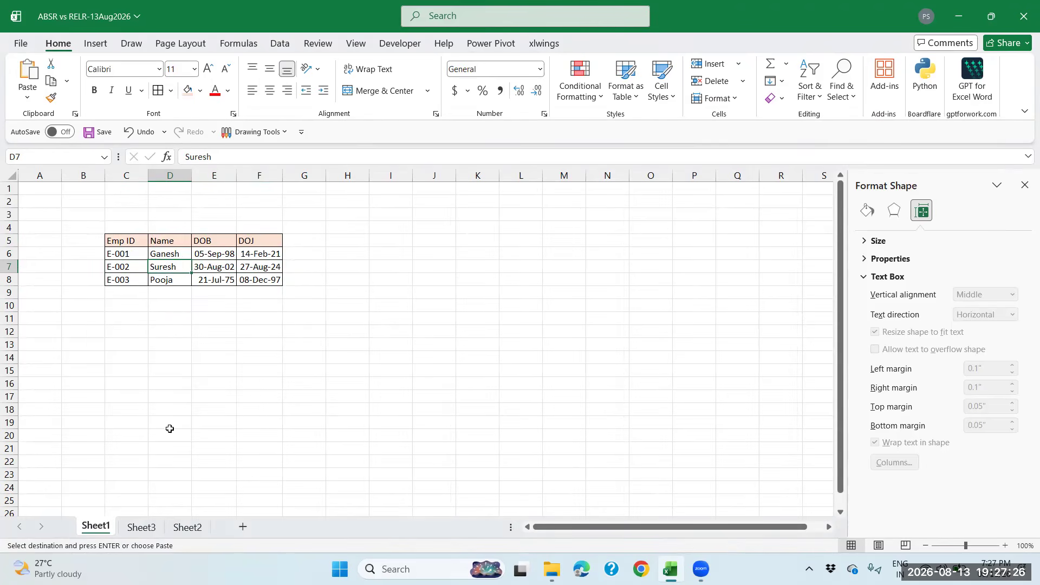
pyautogui.click(152, 529)
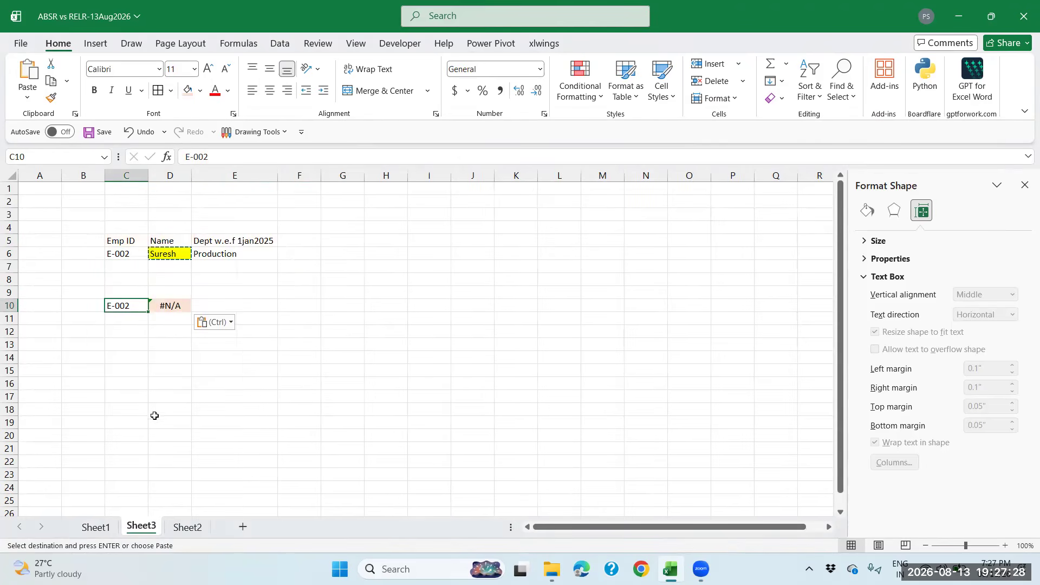
pyautogui.press('Escape')
pyautogui.click(181, 305)
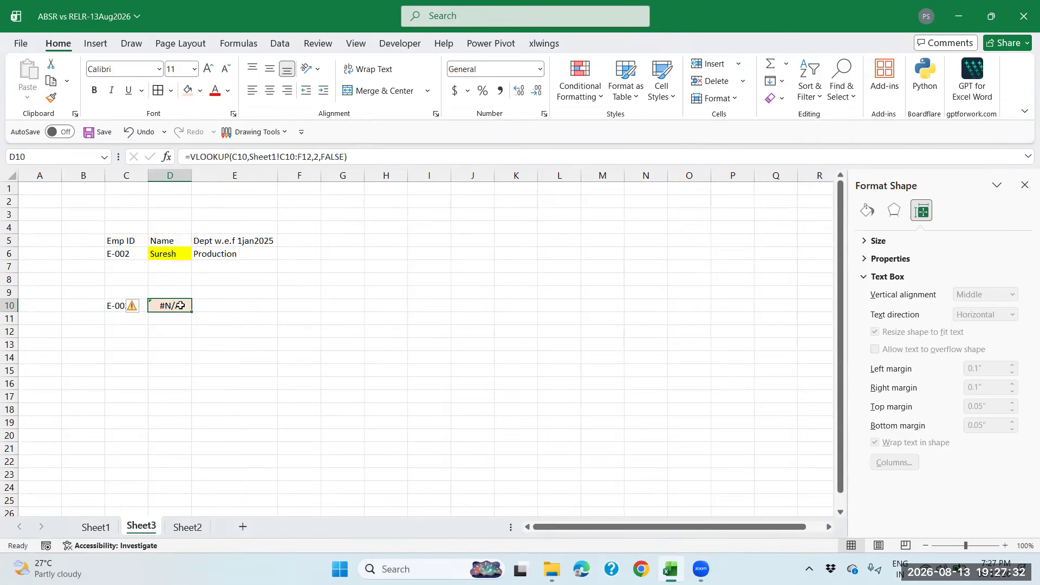
pyautogui.click(187, 526)
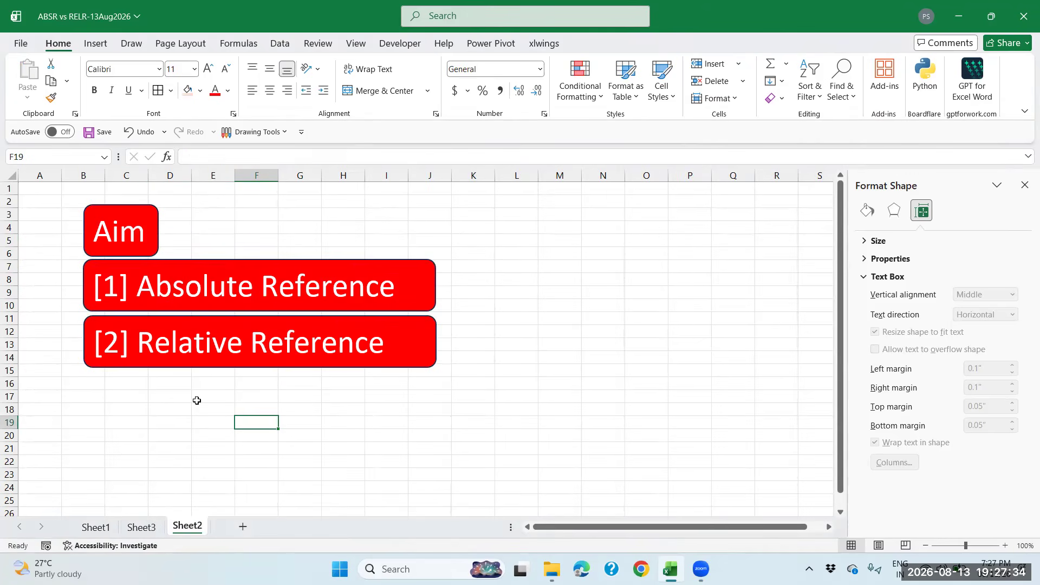
pyautogui.click(140, 526)
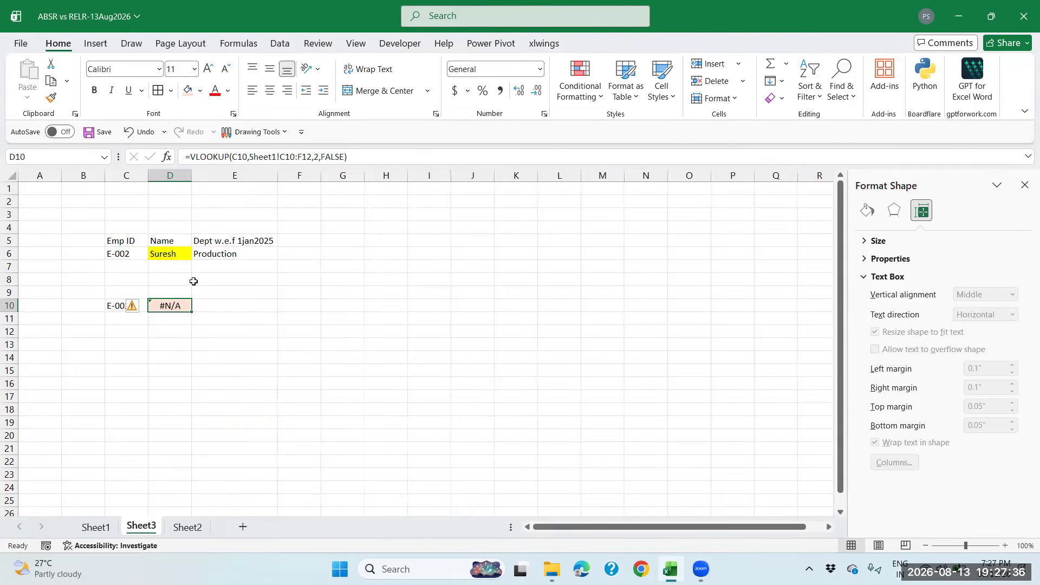
pyautogui.click(176, 252)
pyautogui.click(302, 254)
pyautogui.write('=FORMULATEX')
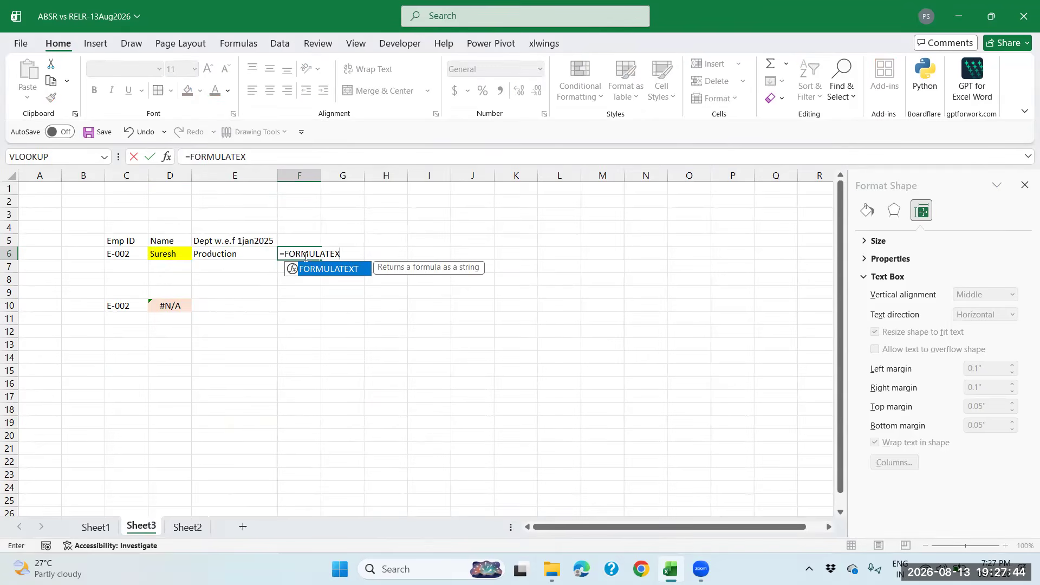
pyautogui.write('T')
# Enter =FORMULATEXT(D6) in F6 to display D6's VLOOKUP formula as text
pyautogui.press('BackSpace')
pyautogui.press('BackSpace')
pyautogui.press('BackSpace')
pyautogui.press('BackSpace')
pyautogui.press('BackSpace')
pyautogui.press('BackSpace')
pyautogui.press('BackSpace')
pyautogui.press('BackSpace')
pyautogui.press('BackSpace')
pyautogui.press('BackSpace')
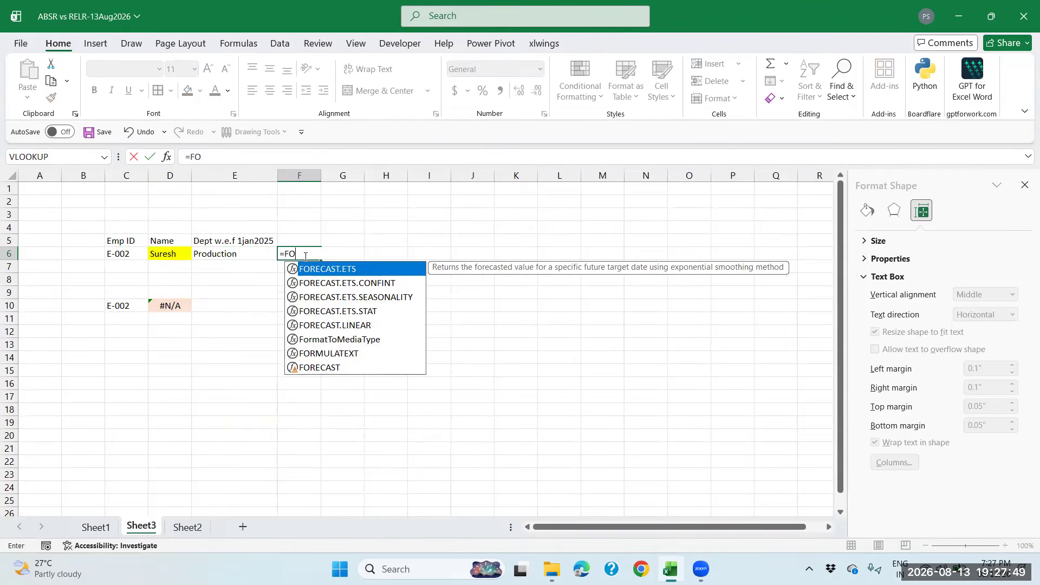
pyautogui.write('=F')
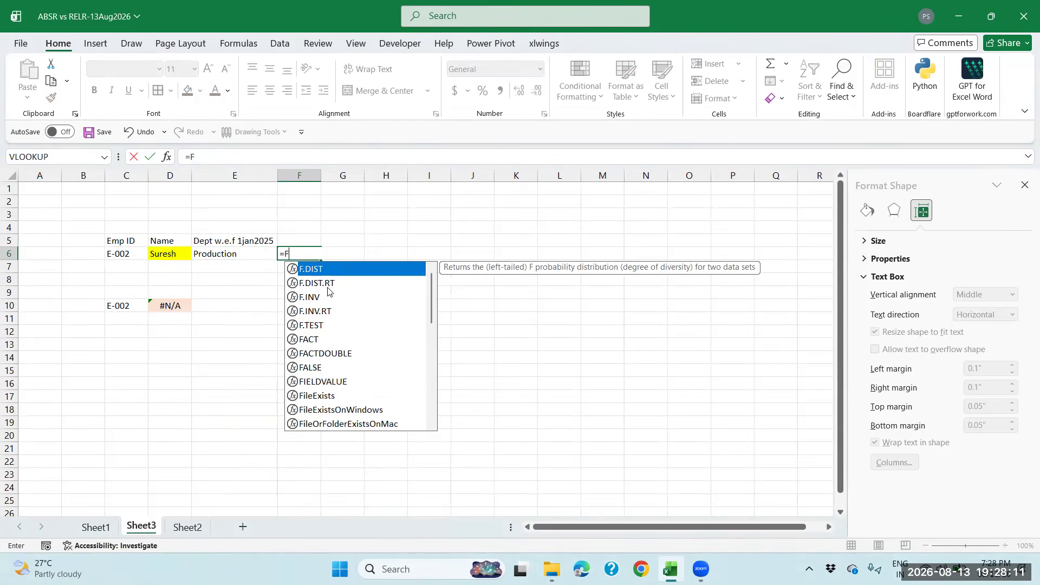
pyautogui.scroll(-6, 306, 316)
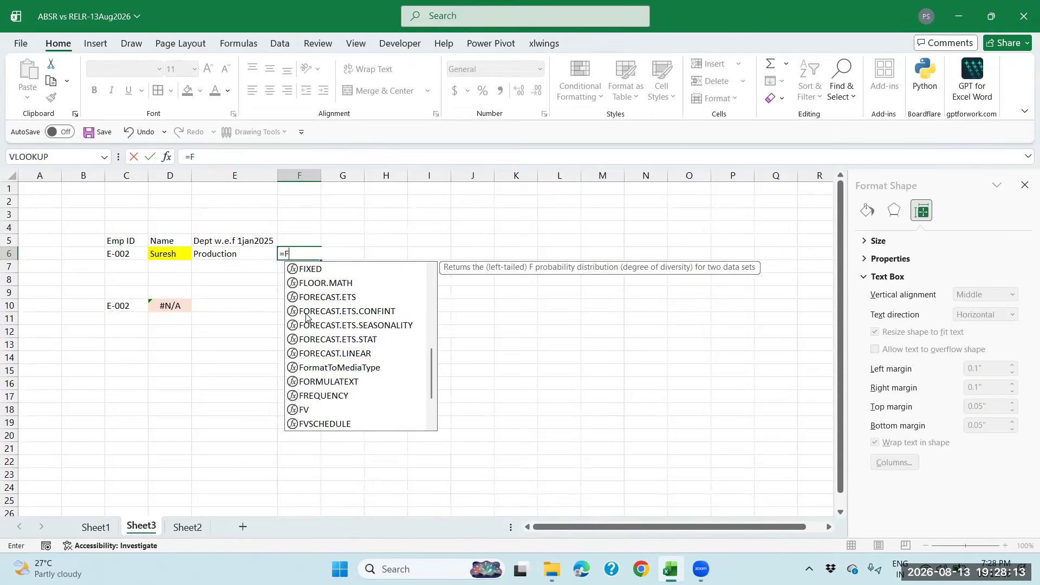
pyautogui.click(327, 382)
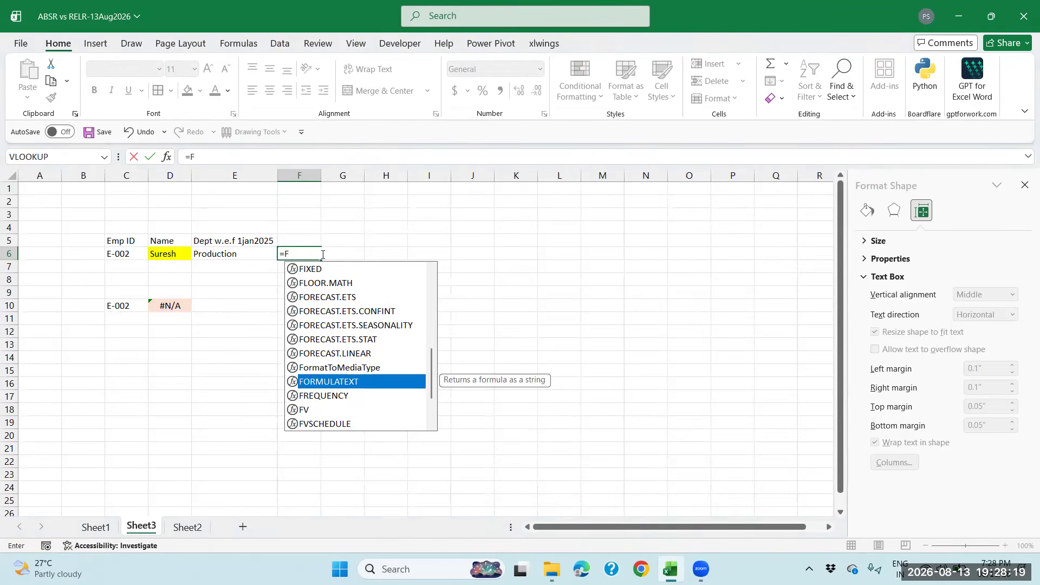
pyautogui.write('ORMULA')
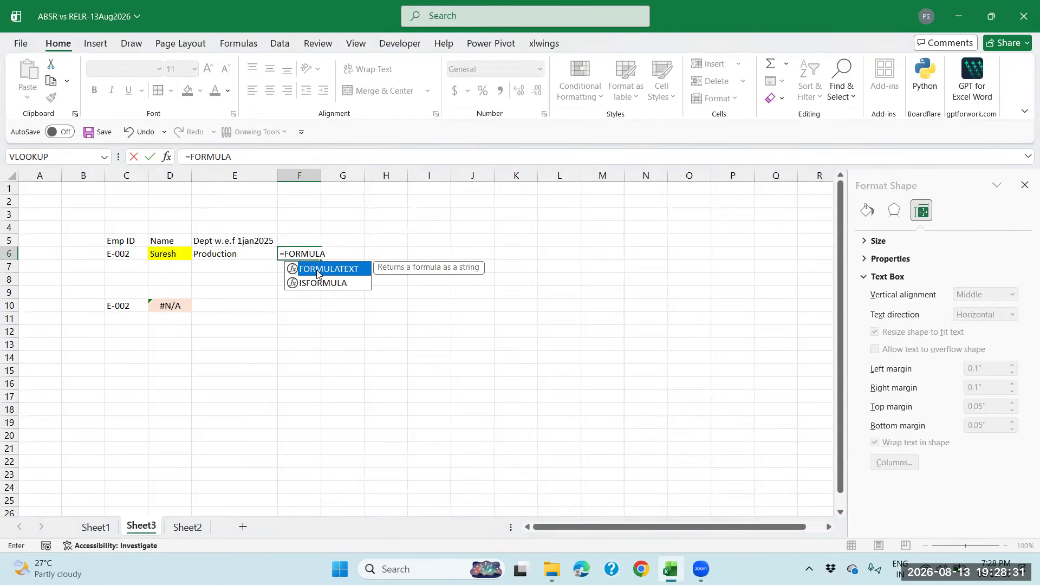
pyautogui.doubleClick(317, 269)
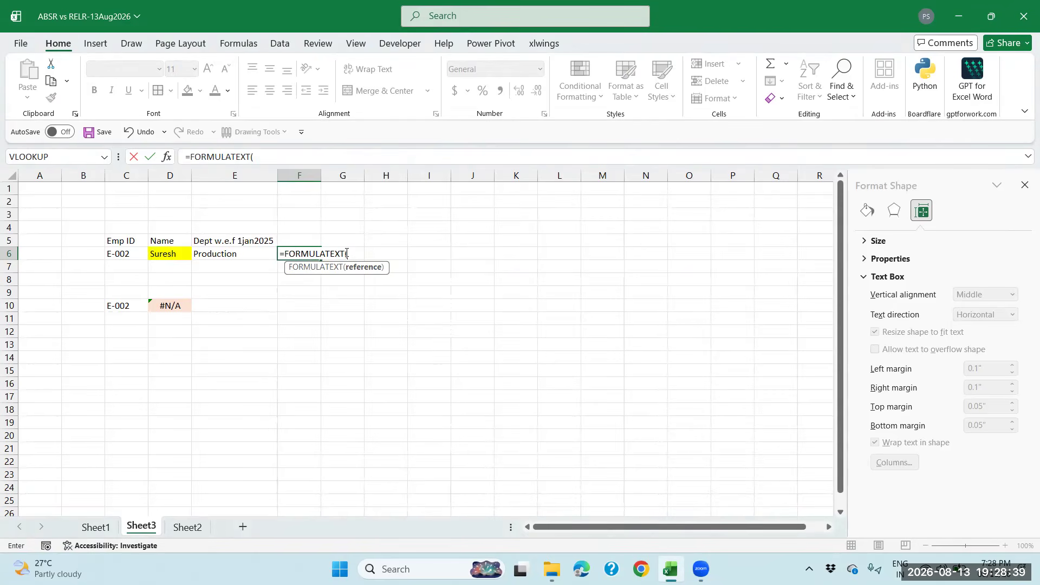
pyautogui.click(180, 254)
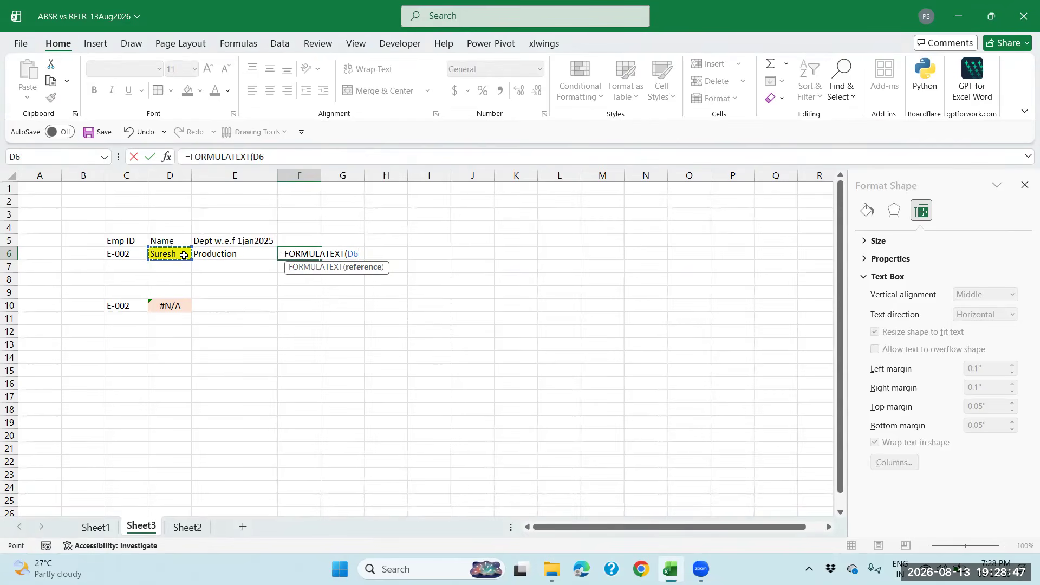
pyautogui.press('Return')
pyautogui.press('Up')
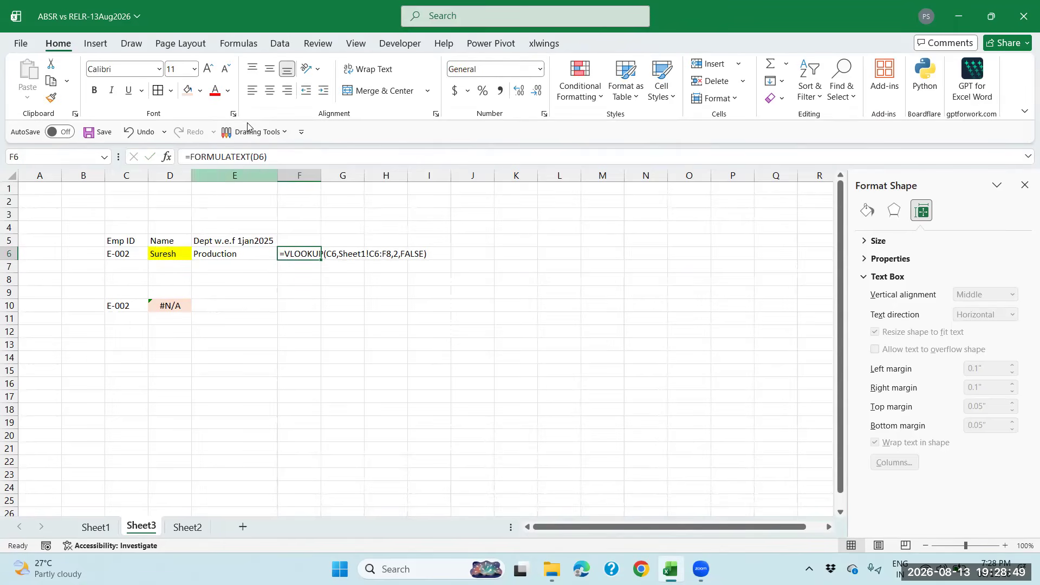
# Widen column F and mark up F6's formula text with red ink lines and arrows
pyautogui.moveTo(321, 175); pyautogui.dragTo(505, 191)
pyautogui.click(130, 45)
pyautogui.click(153, 76)
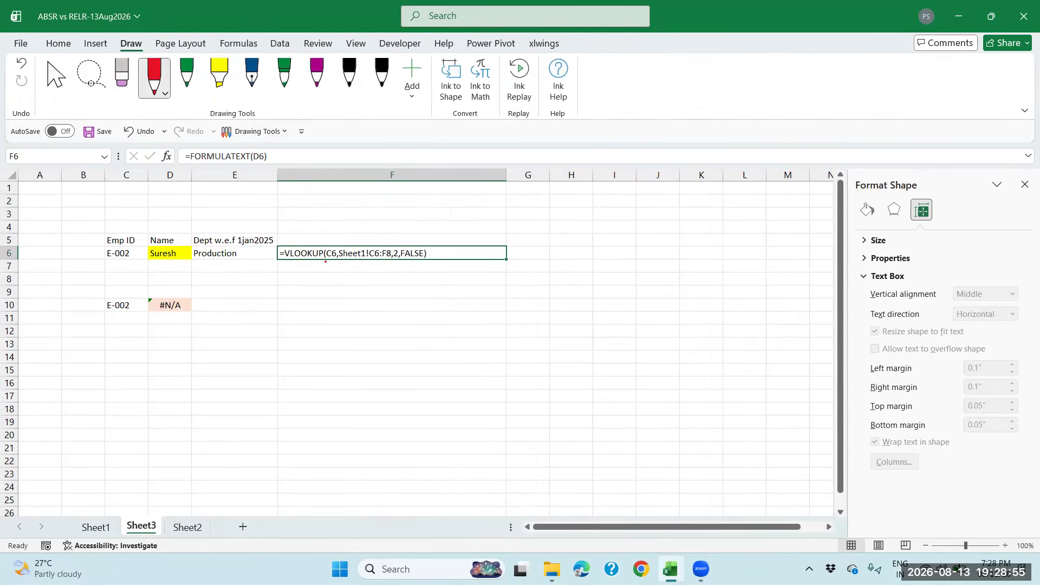
pyautogui.moveTo(332, 263)
pyautogui.mouseDown()
pyautogui.moveTo(332, 282)
pyautogui.moveTo(374, 265)
pyautogui.mouseUp()
pyautogui.moveTo(374, 267); pyautogui.dragTo(374, 277)
pyautogui.moveTo(396, 248)
pyautogui.mouseDown()
pyautogui.moveTo(407, 230)
pyautogui.moveTo(441, 242)
pyautogui.mouseUp()
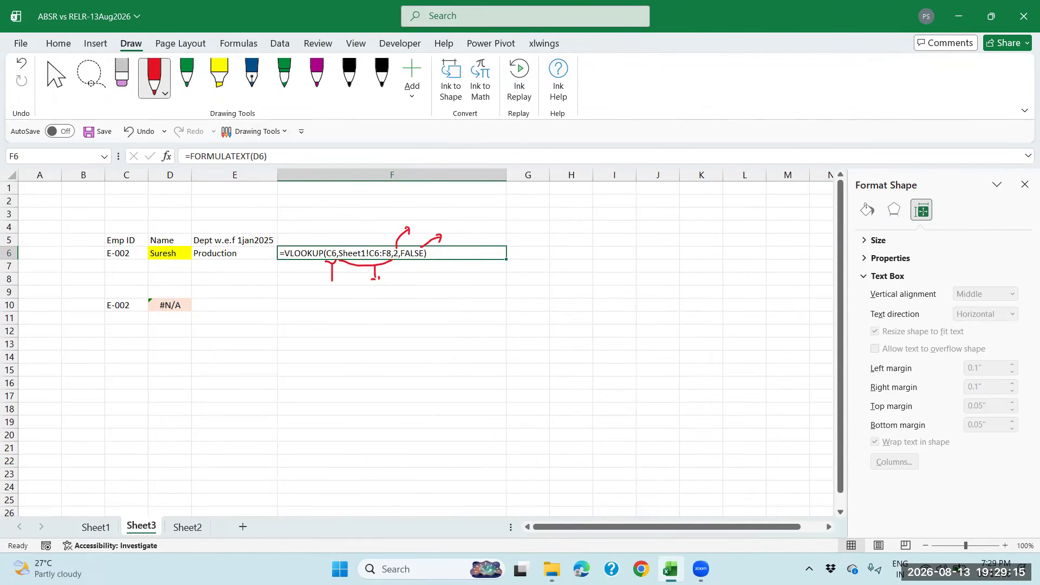
pyautogui.moveTo(337, 227); pyautogui.dragTo(334, 239)
pyautogui.moveTo(344, 232); pyautogui.dragTo(326, 238)
pyautogui.click(57, 77)
# Select D10 to inspect its copied VLOOKUP formula
pyautogui.click(432, 281)
pyautogui.click(321, 305)
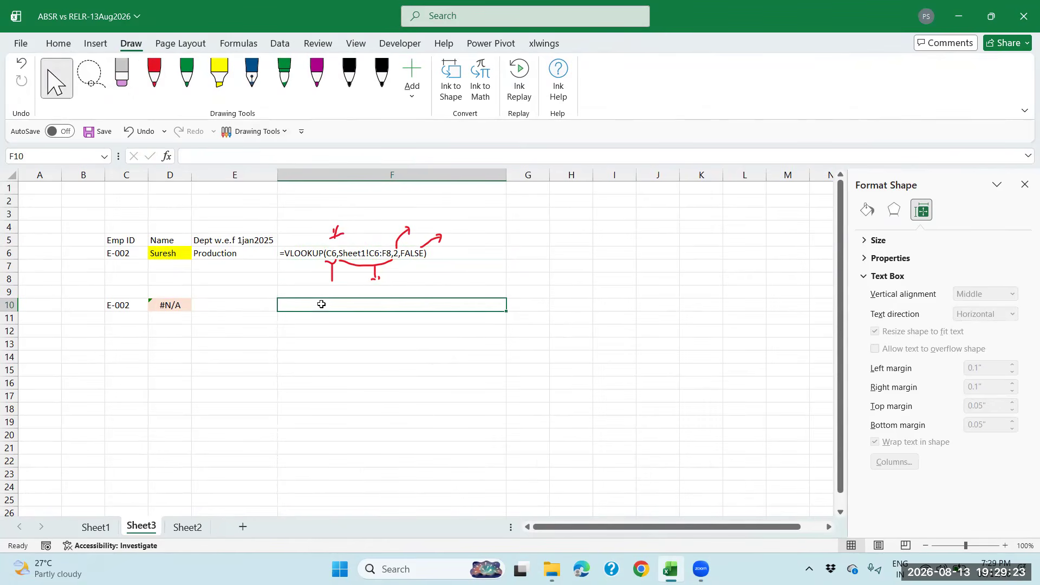
pyautogui.click(174, 305)
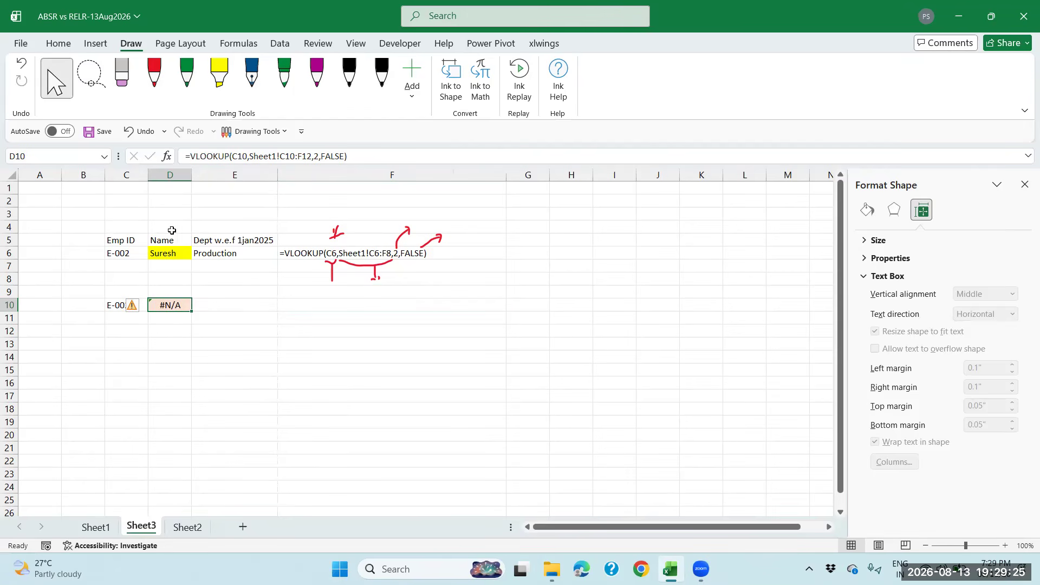
# Enter =FORMULATEXT(D10) in F10 to reveal the shifted range Sheet1!C10:F12
pyautogui.click(335, 309)
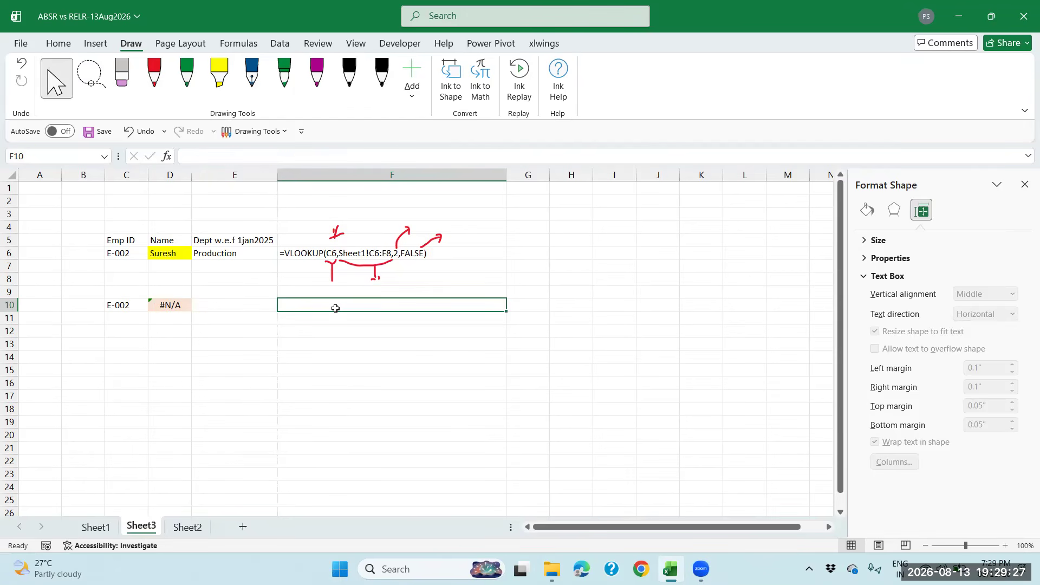
pyautogui.write('=FORMULATEXT(')
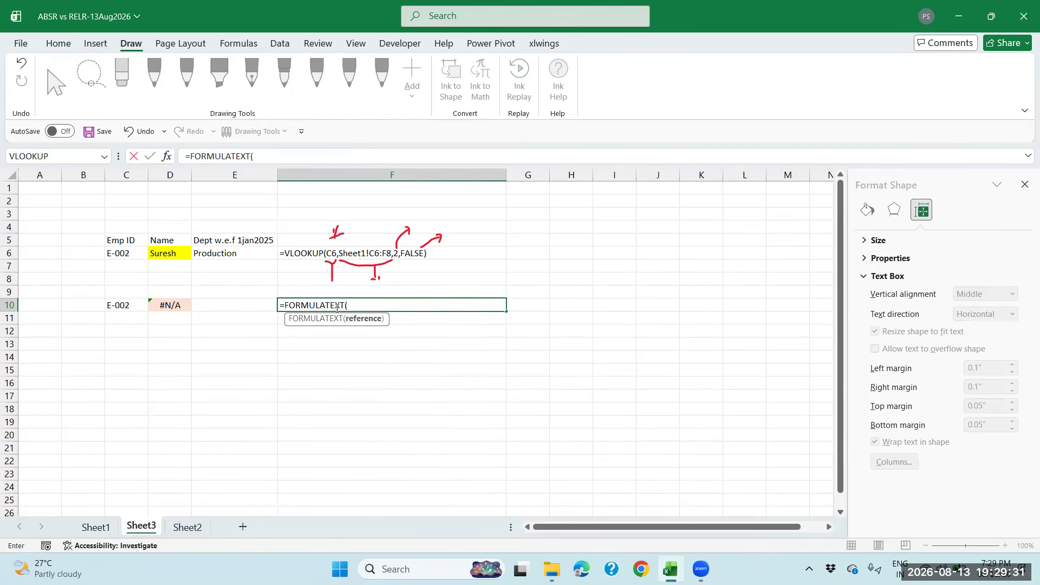
pyautogui.click(173, 306)
pyautogui.write(')')
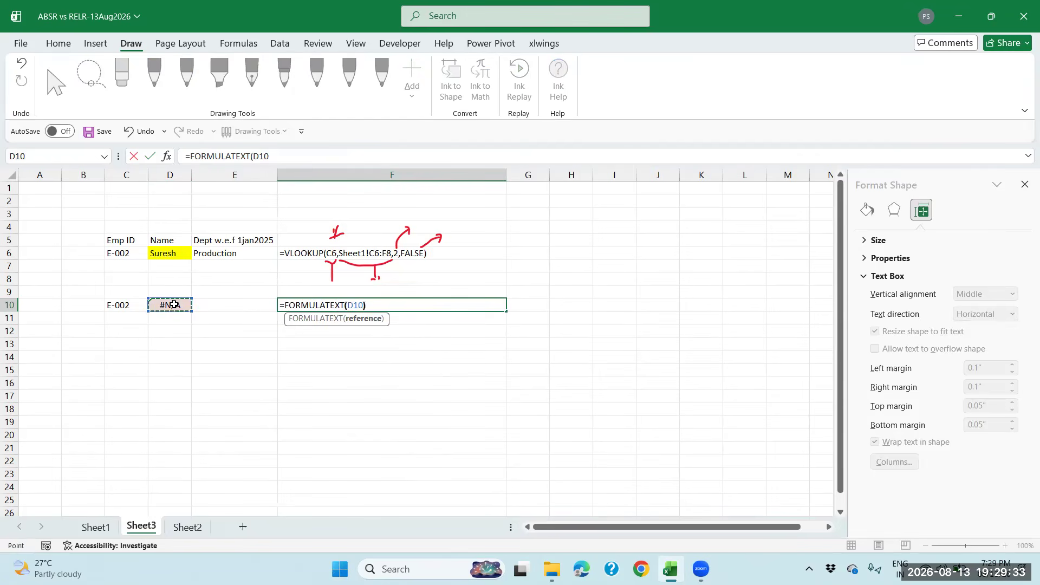
pyautogui.press('Return')
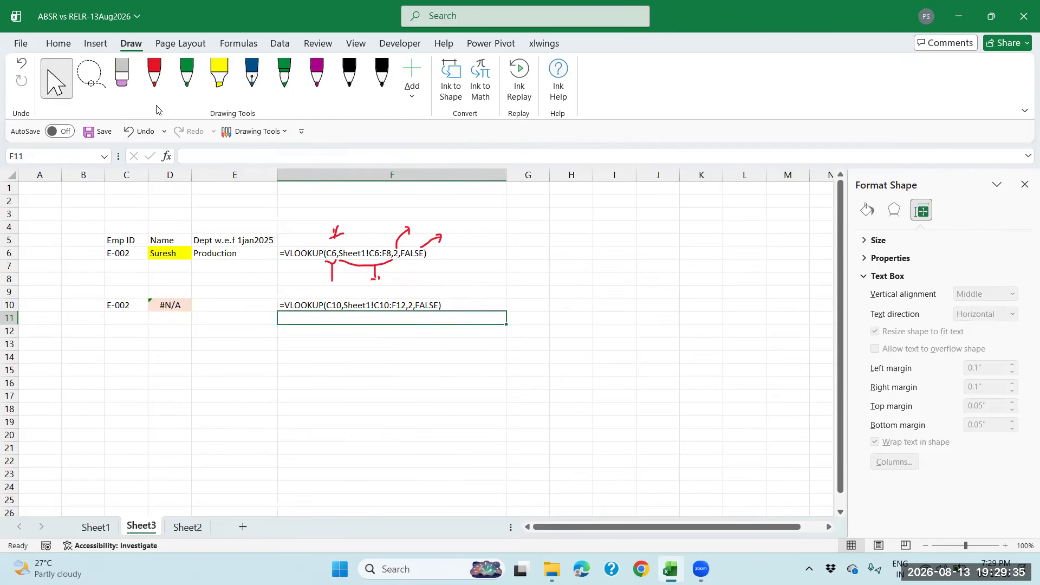
pyautogui.click(155, 89)
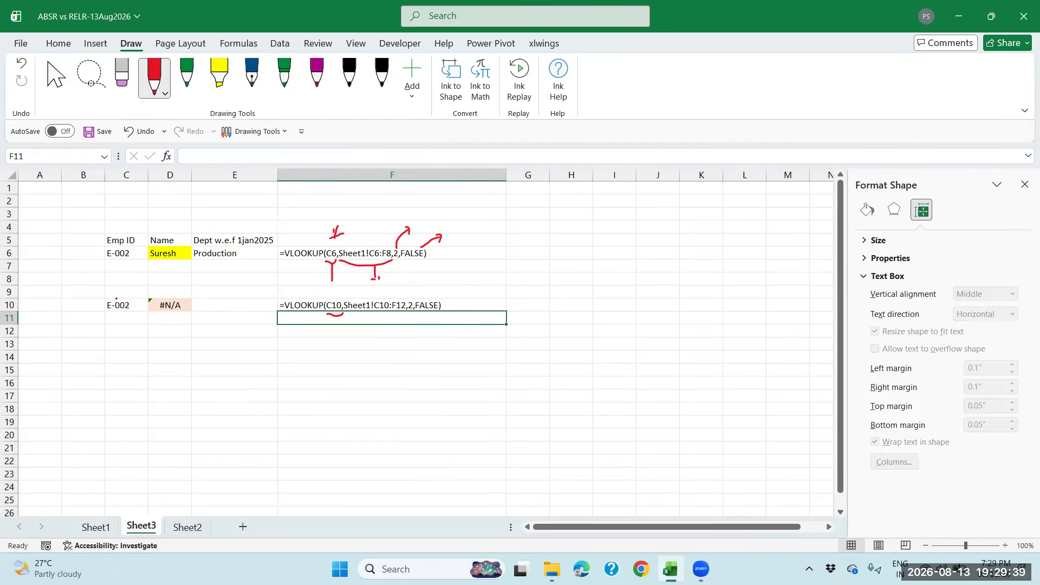
# In red ink, circle E-002, underline the shifted range, and write C6:F8 and 10/12
pyautogui.moveTo(133, 297)
pyautogui.mouseDown()
pyautogui.moveTo(132, 319)
pyautogui.moveTo(97, 302)
pyautogui.moveTo(136, 291)
pyautogui.mouseUp()
pyautogui.moveTo(349, 313); pyautogui.dragTo(371, 319)
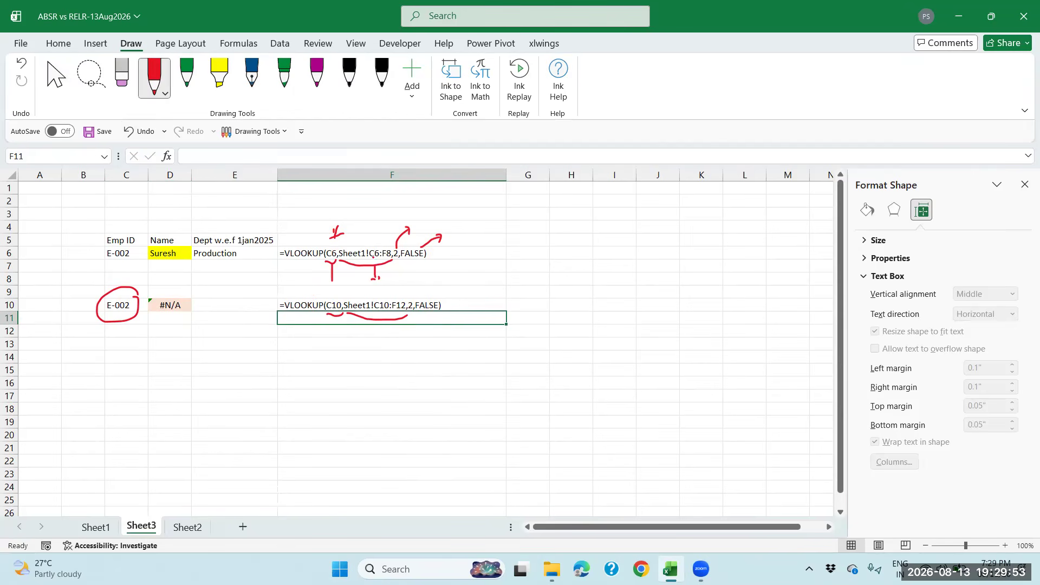
pyautogui.moveTo(533, 252); pyautogui.dragTo(549, 269)
pyautogui.moveTo(568, 250)
pyautogui.mouseDown()
pyautogui.moveTo(570, 267)
pyautogui.moveTo(586, 258)
pyautogui.moveTo(592, 269)
pyautogui.moveTo(596, 243)
pyautogui.mouseUp()
pyautogui.moveTo(544, 263); pyautogui.dragTo(553, 267)
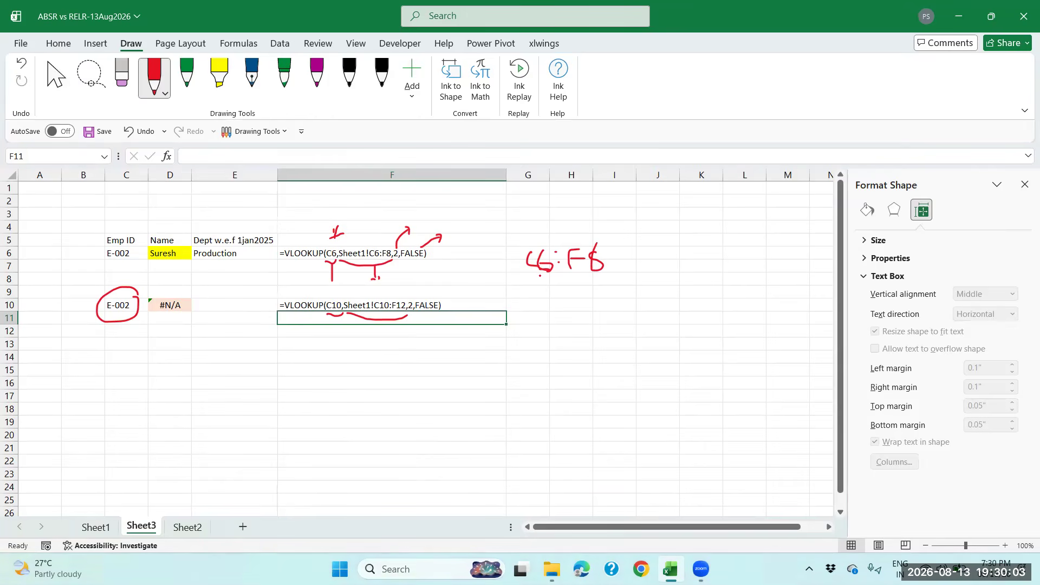
pyautogui.moveTo(491, 315); pyautogui.dragTo(552, 308)
pyautogui.moveTo(361, 295); pyautogui.dragTo(376, 290)
pyautogui.moveTo(580, 305); pyautogui.dragTo(636, 302)
# Step through cells D6, D7, D8 and D10 to compare their lookup formulas
pyautogui.click(56, 78)
pyautogui.click(177, 253)
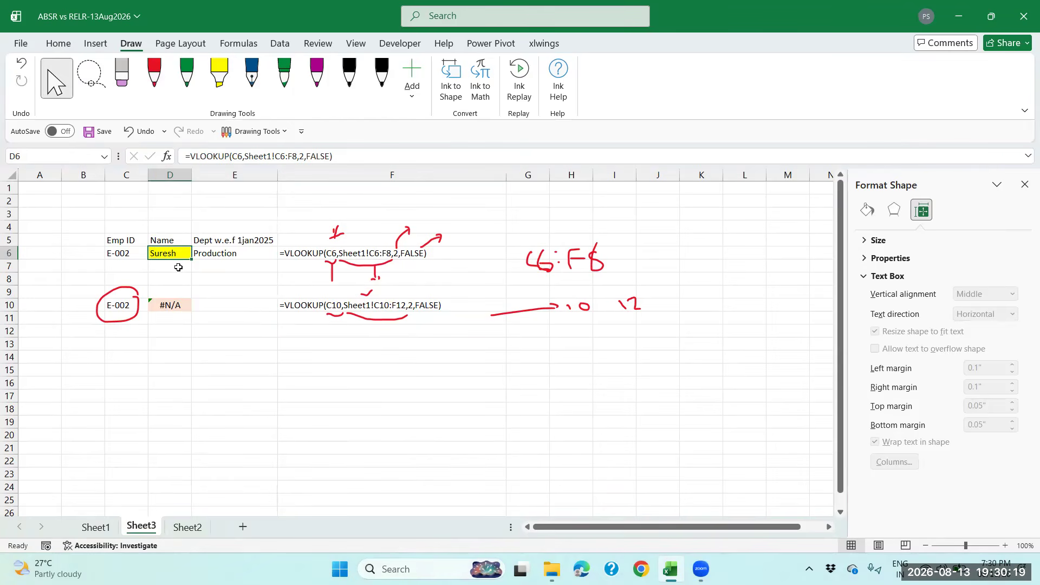
pyautogui.click(178, 267)
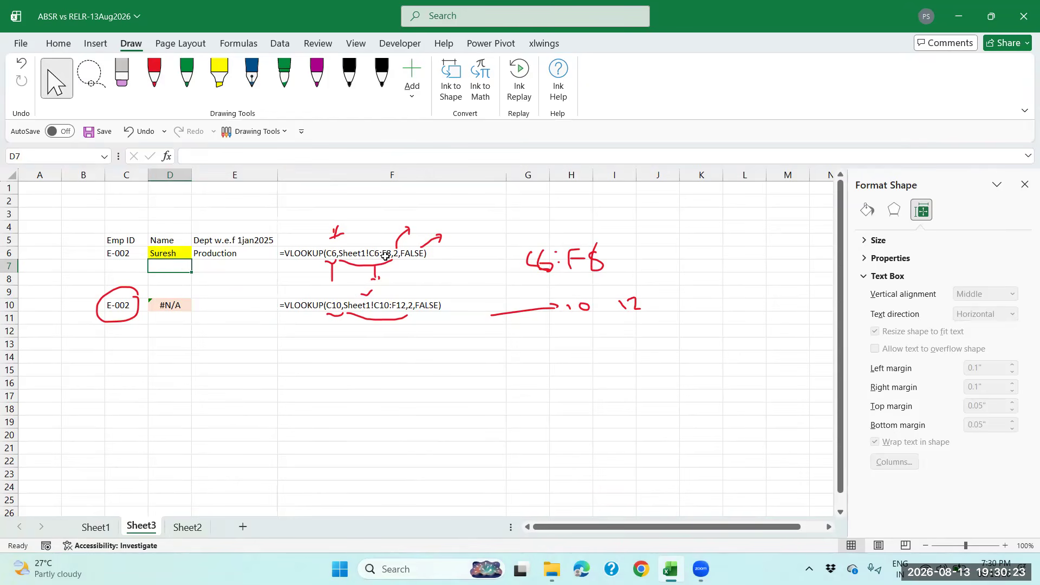
pyautogui.click(165, 280)
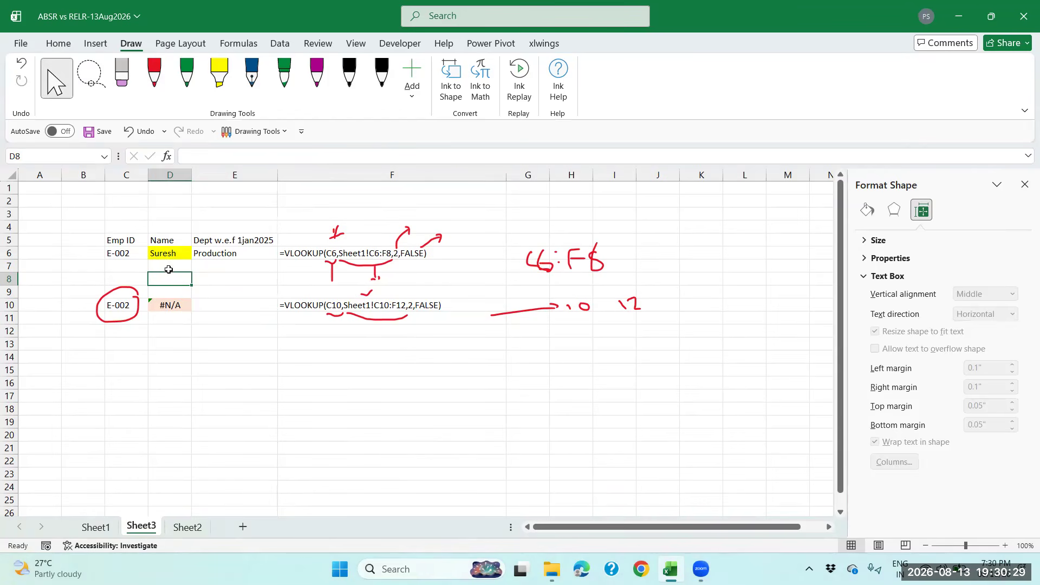
pyautogui.click(168, 267)
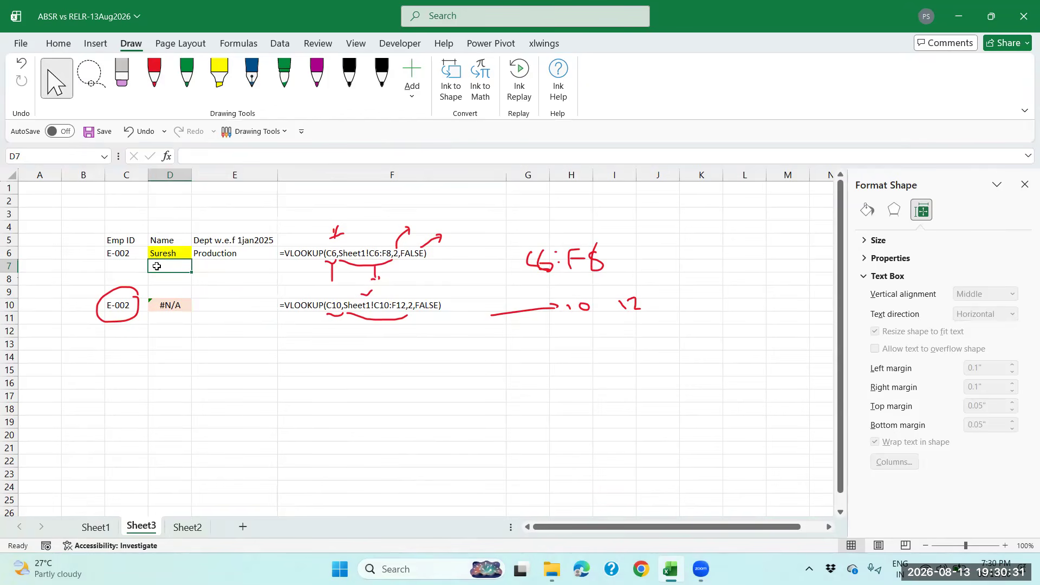
pyautogui.click(164, 281)
pyautogui.click(170, 306)
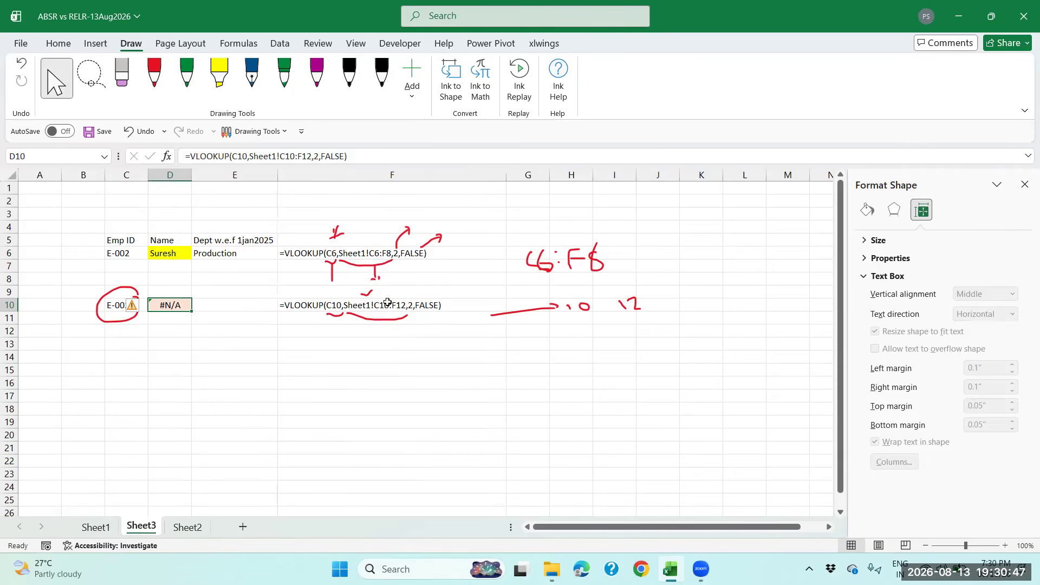
# On Sheet1, highlight the employee table C6:F8 and the empty rows the copied range targets
pyautogui.click(110, 527)
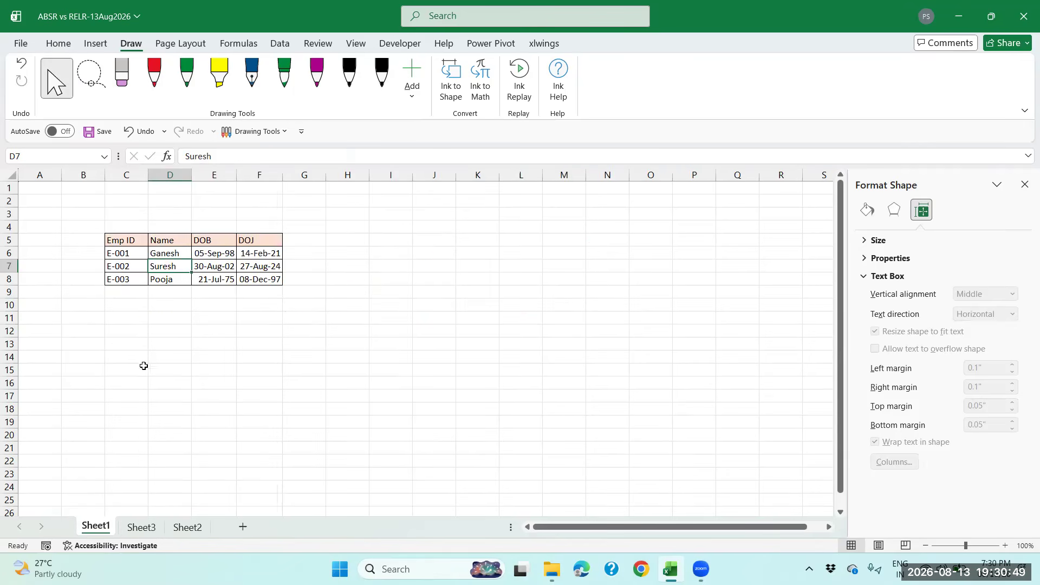
pyautogui.moveTo(137, 257); pyautogui.dragTo(266, 279)
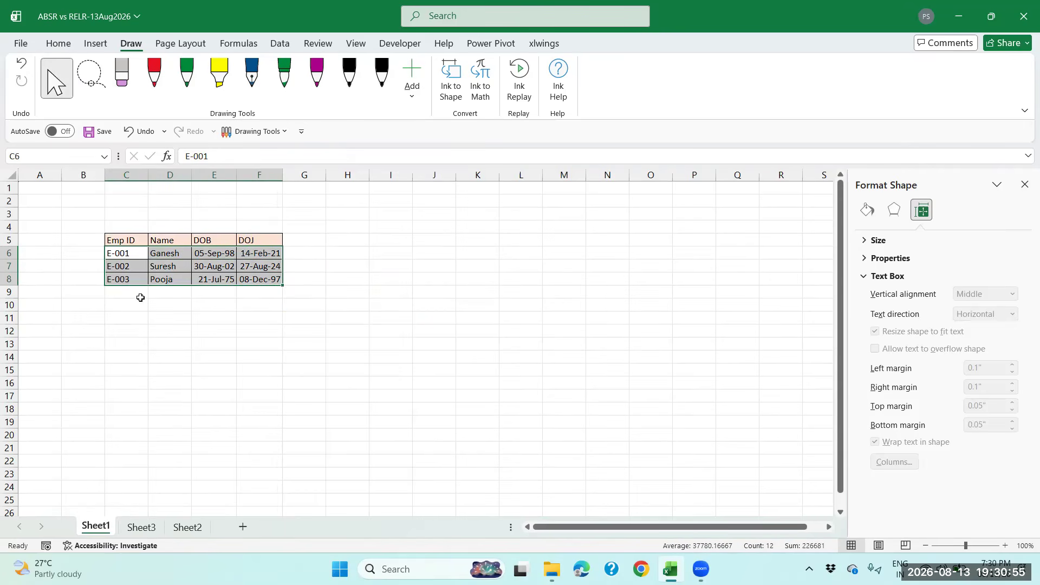
pyautogui.moveTo(135, 305); pyautogui.dragTo(262, 325)
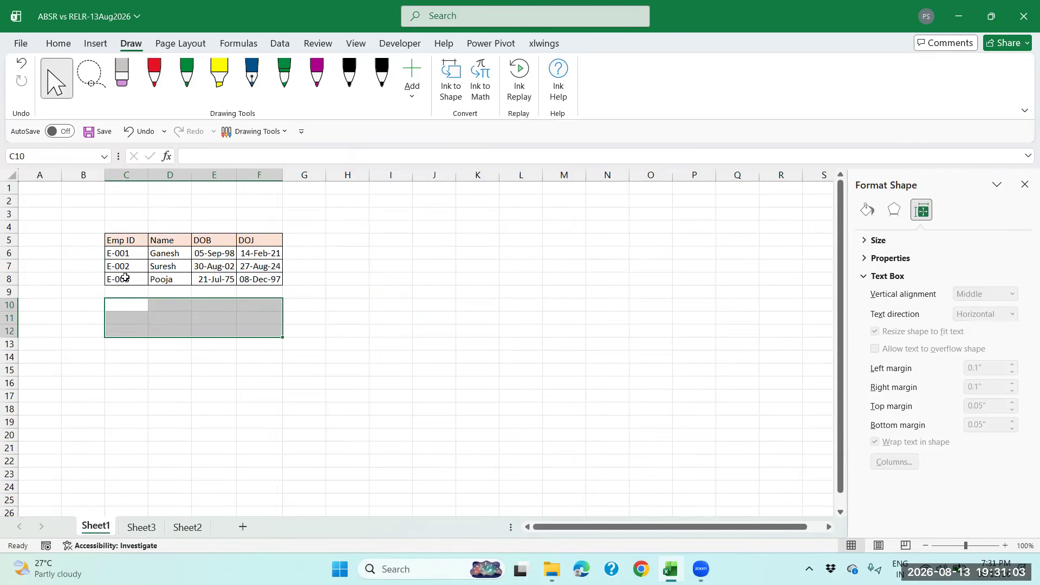
pyautogui.moveTo(125, 253); pyautogui.dragTo(268, 282)
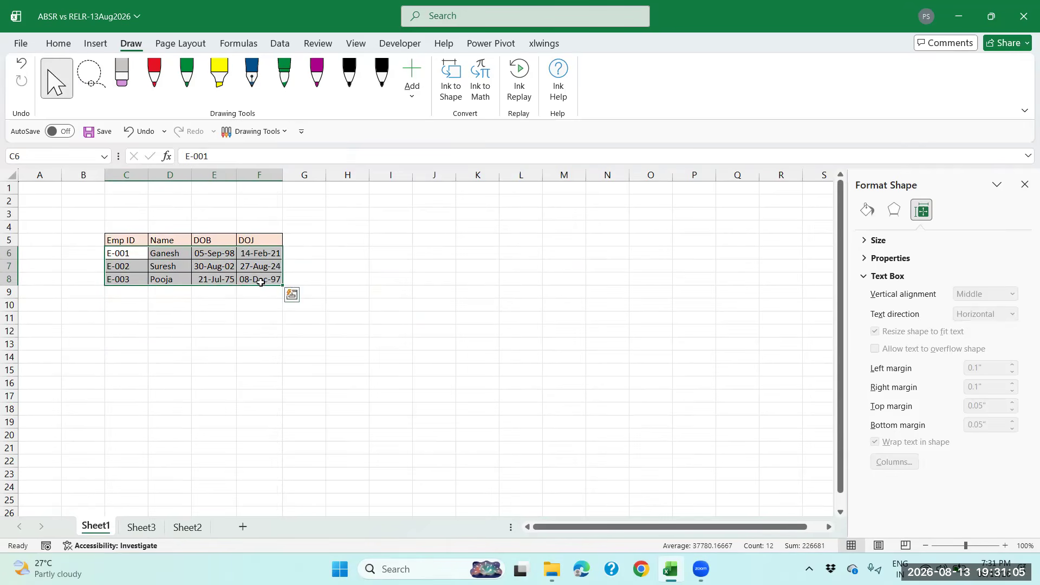
pyautogui.moveTo(135, 253); pyautogui.dragTo(269, 280)
# Back on Sheet3, change D6's table range to Sheet1!$C$6:$F$8
pyautogui.click(141, 527)
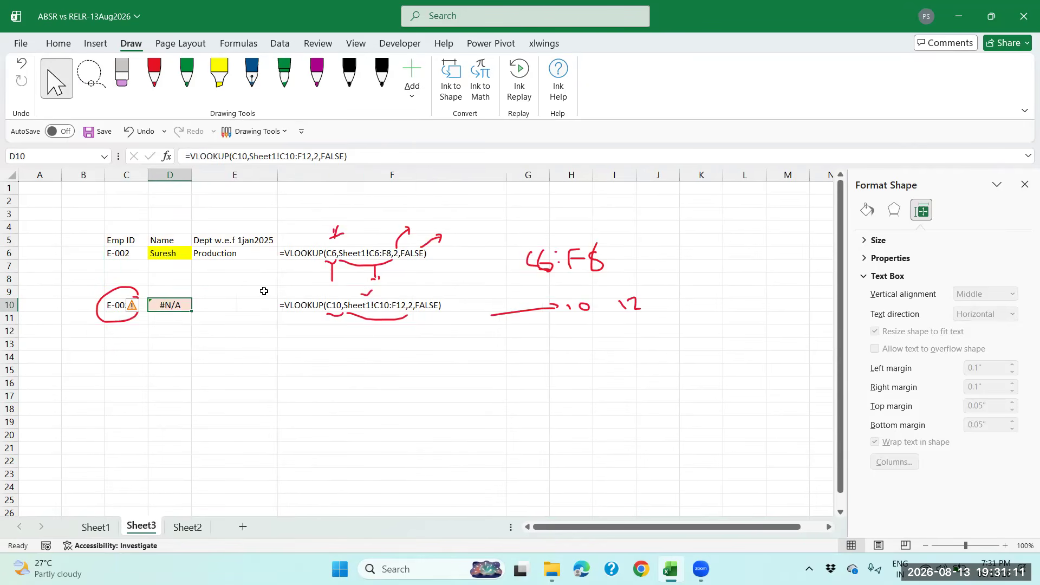
pyautogui.click(253, 254)
pyautogui.click(179, 254)
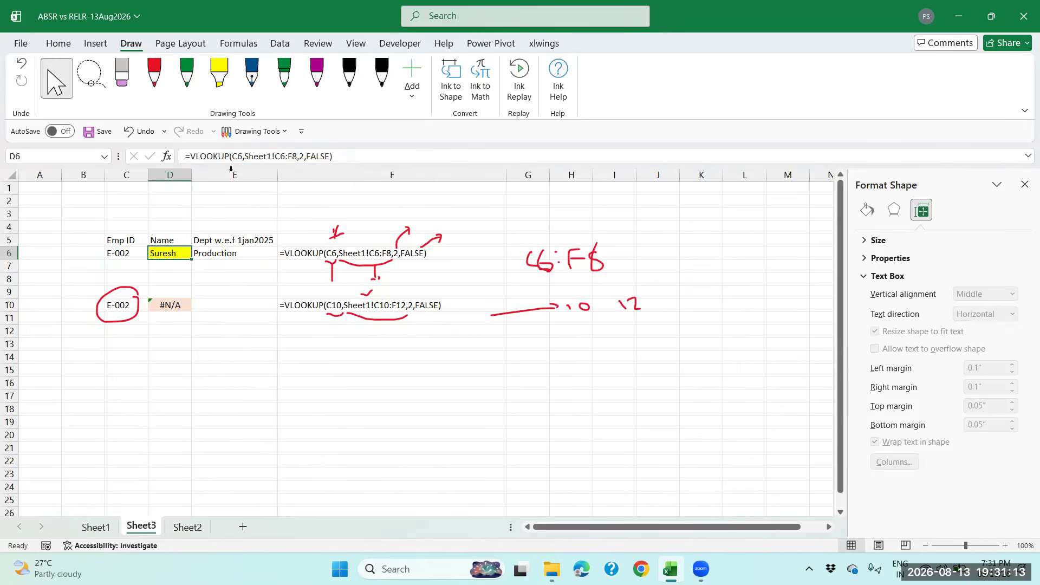
pyautogui.click(275, 156)
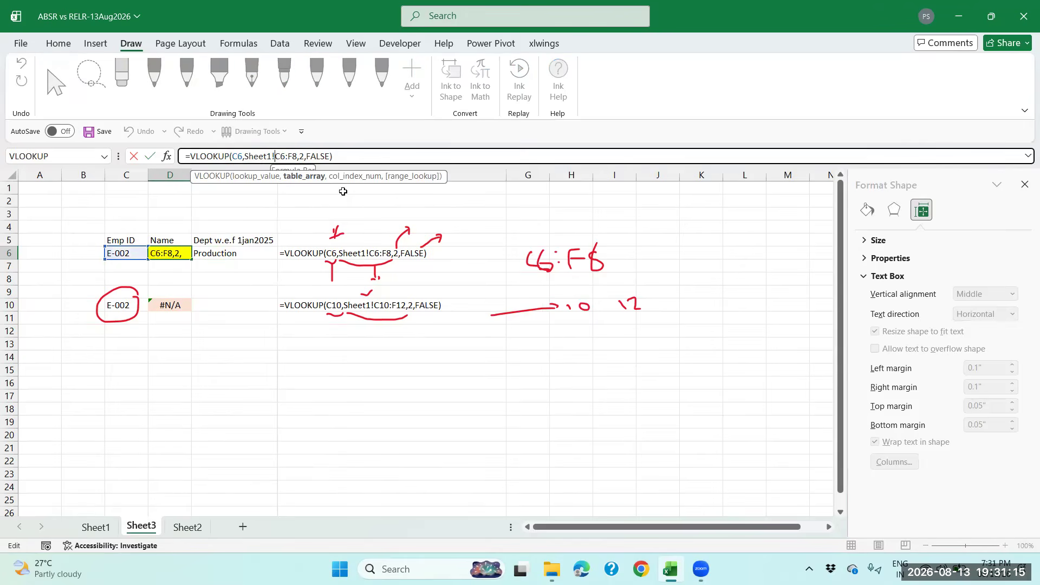
pyautogui.write('$')
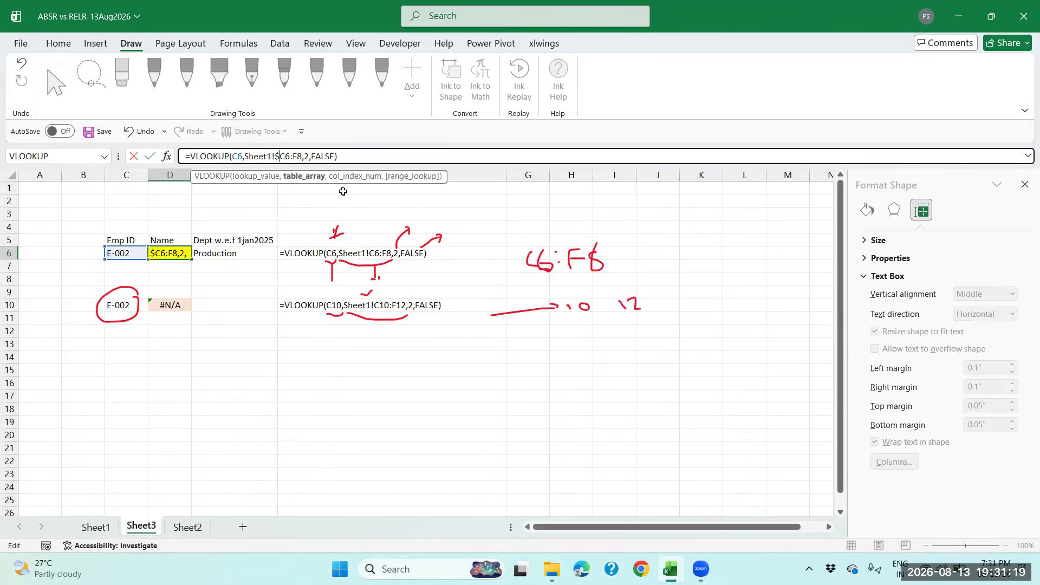
pyautogui.press('Right')
pyautogui.write('$C$6:')
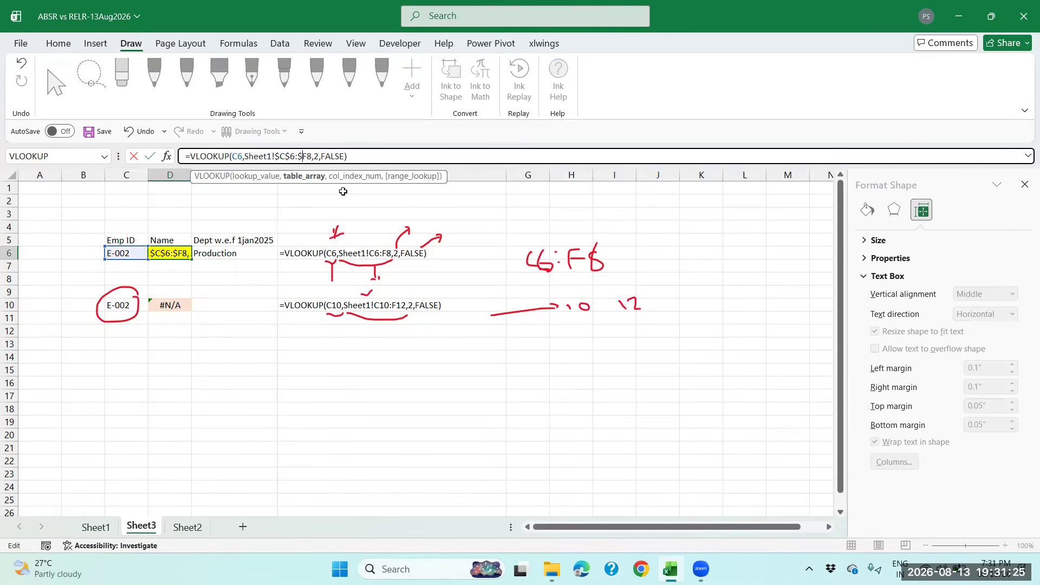
pyautogui.write('$')
pyautogui.hotkey('ctrl', 'Return')
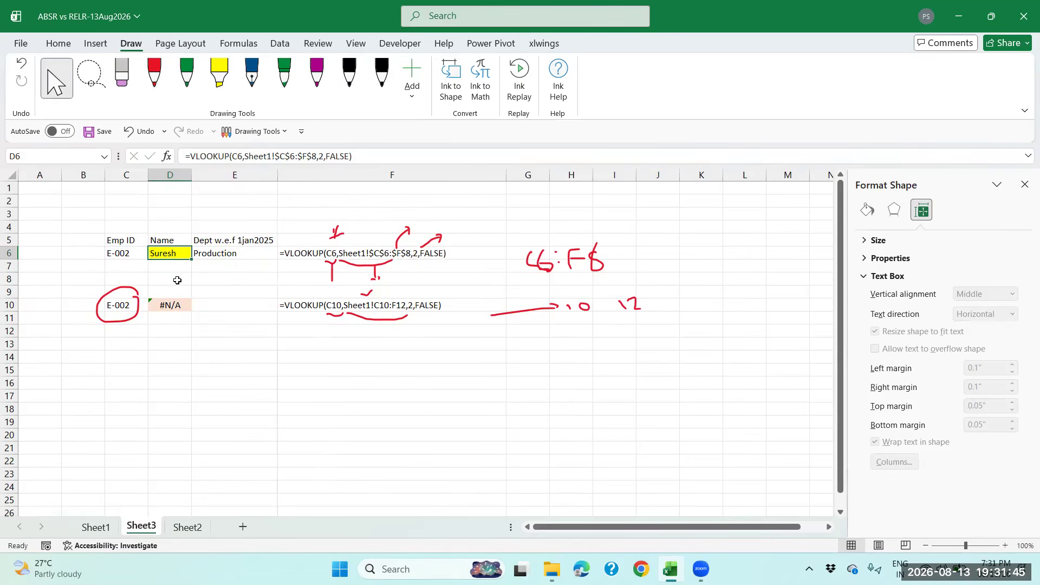
# Paste D6's corrected formula into D10 as formulas and check it now returns Suresh
pyautogui.hotkey('ctrl', 'c')
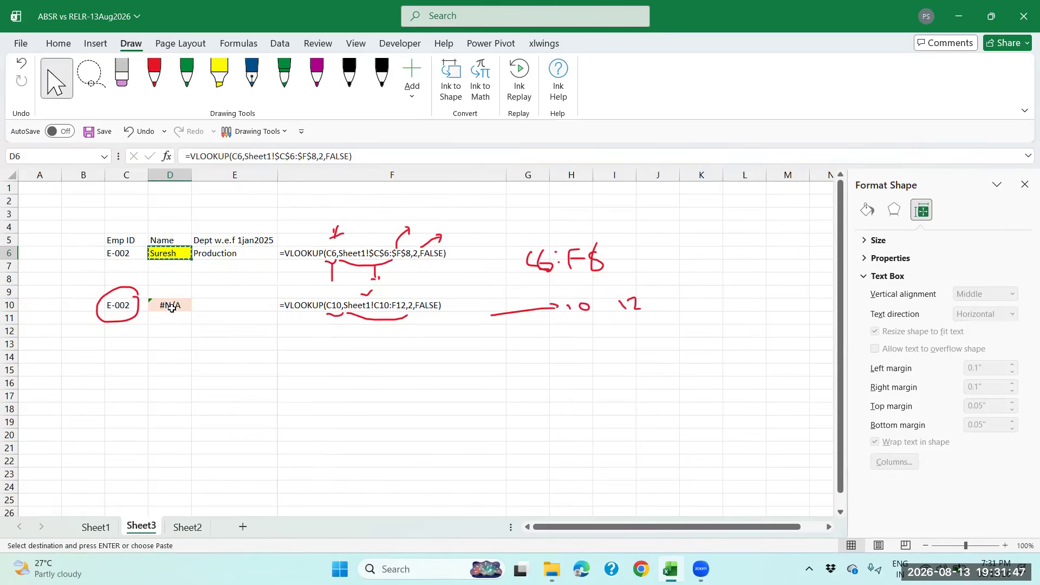
pyautogui.click(169, 307)
pyautogui.rightClick(169, 306)
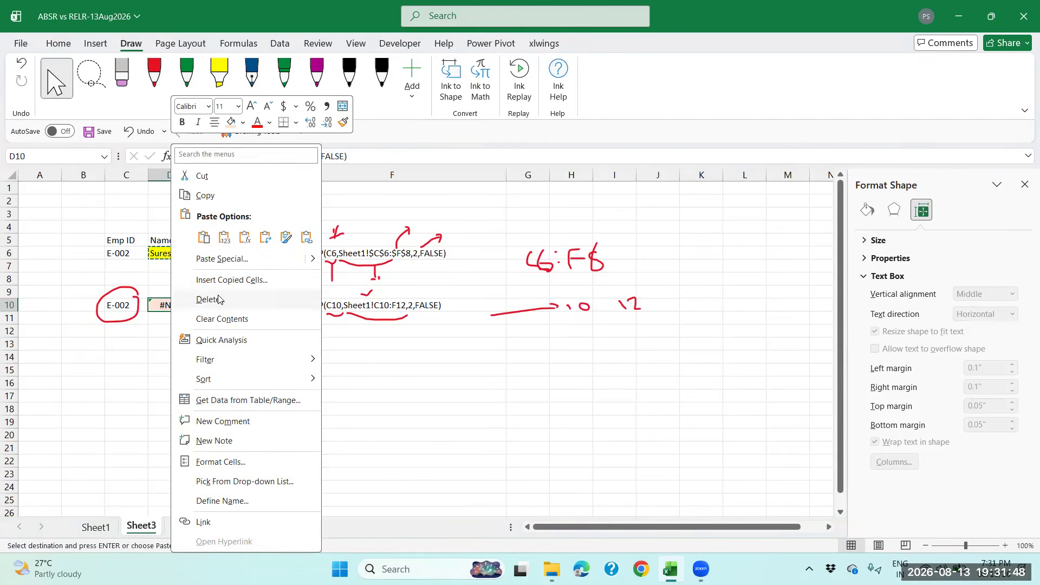
pyautogui.click(244, 241)
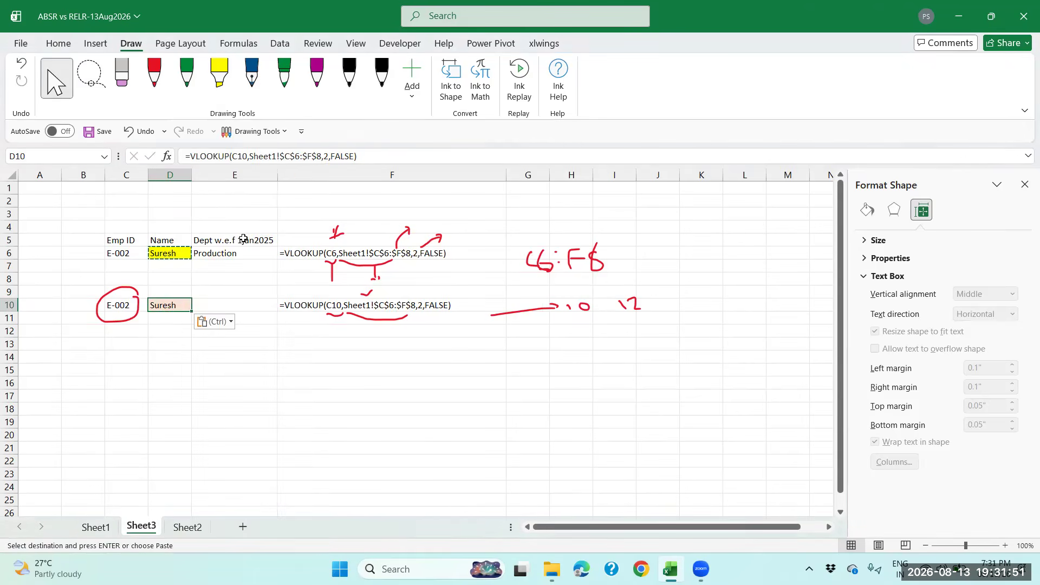
pyautogui.press('Escape')
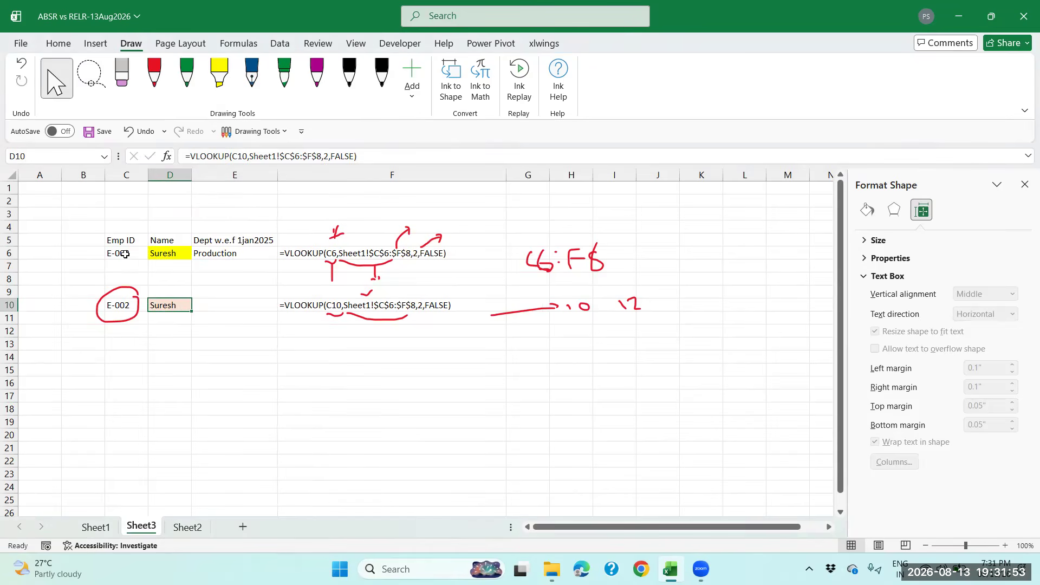
pyautogui.click(124, 255)
pyautogui.click(172, 305)
pyautogui.click(472, 1)
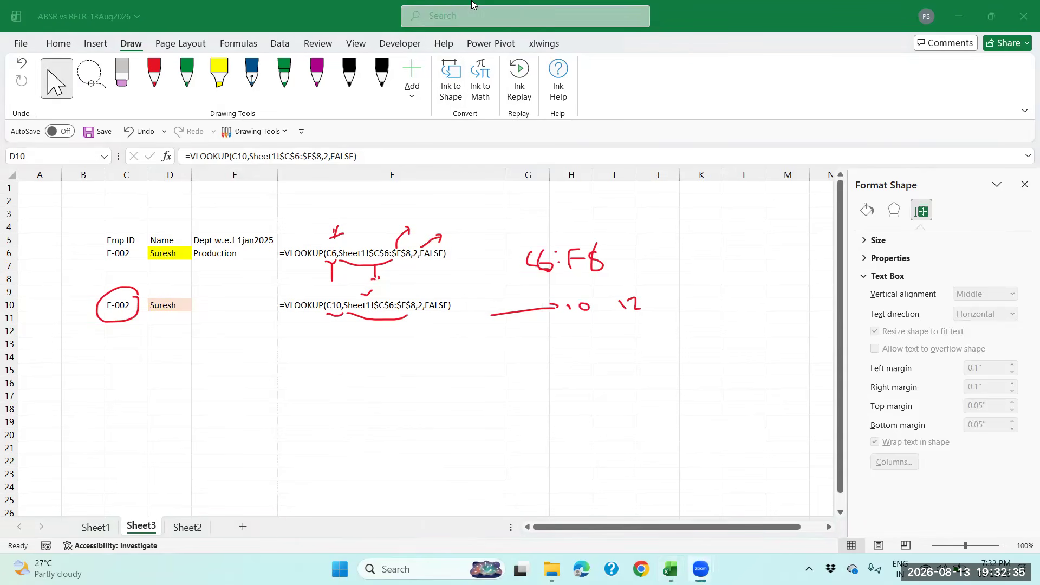